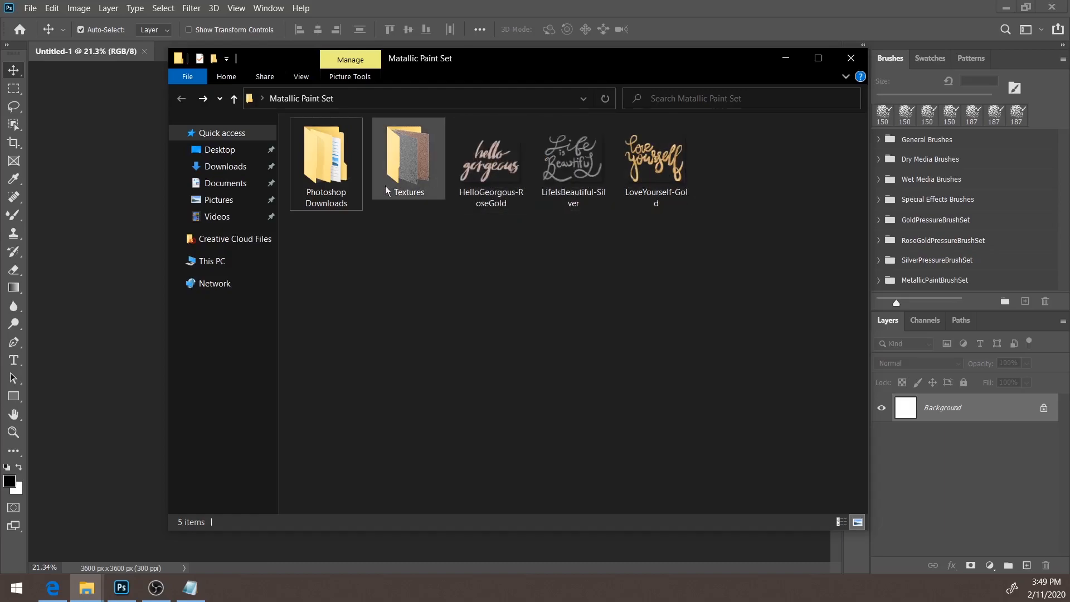
- Look through the Brushes, Extras-Prefilled Brushes, Color Palette and Pattern folders inside Photoshop Downloads of the Matallic Paint Set
double_click(338, 172)
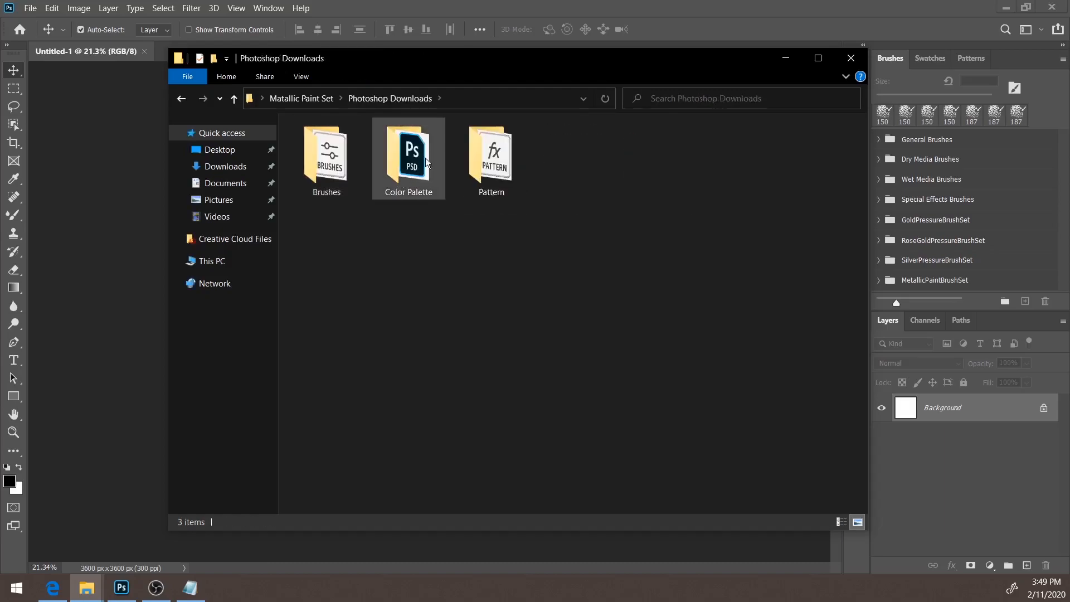
double_click(334, 174)
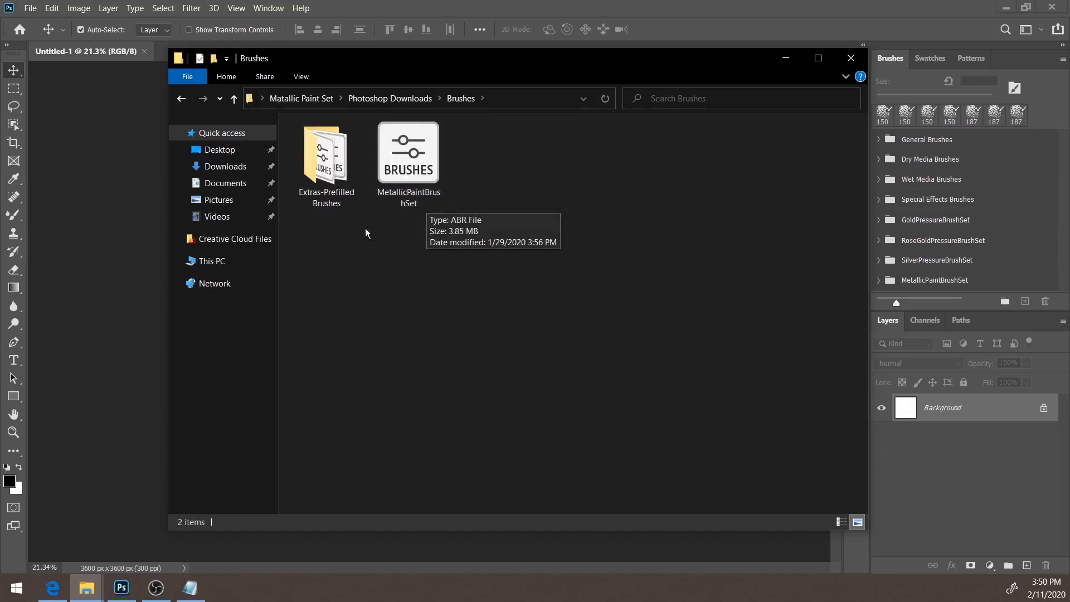
double_click(321, 164)
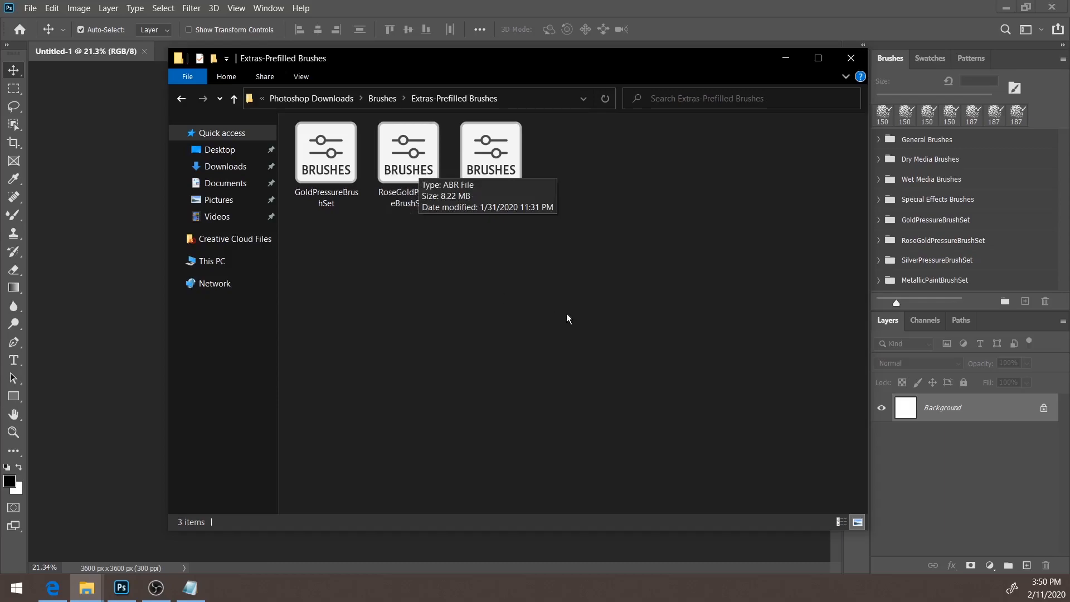
click(181, 99)
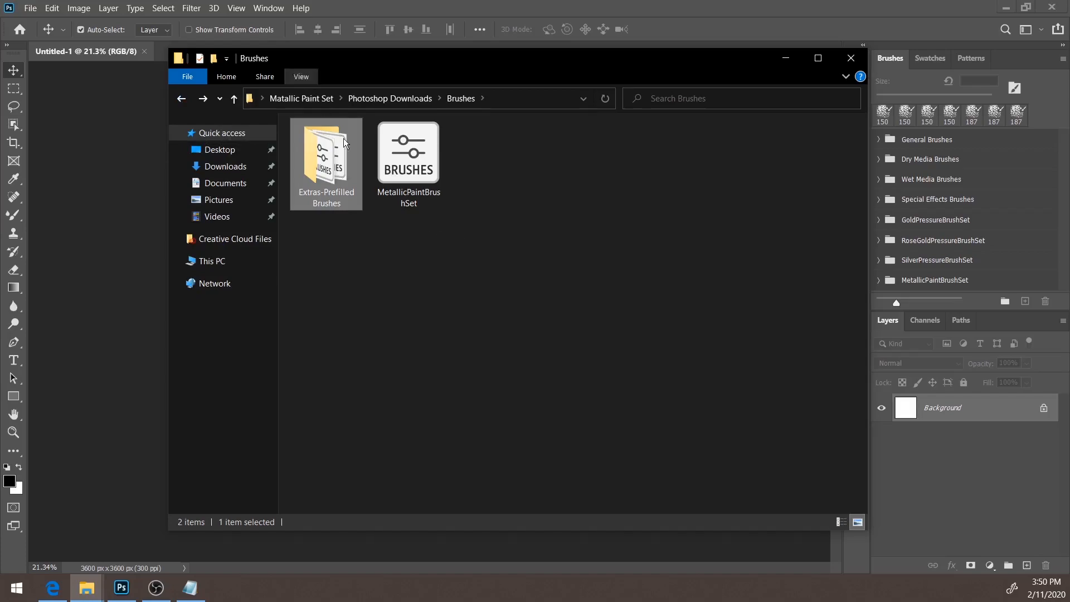
click(415, 100)
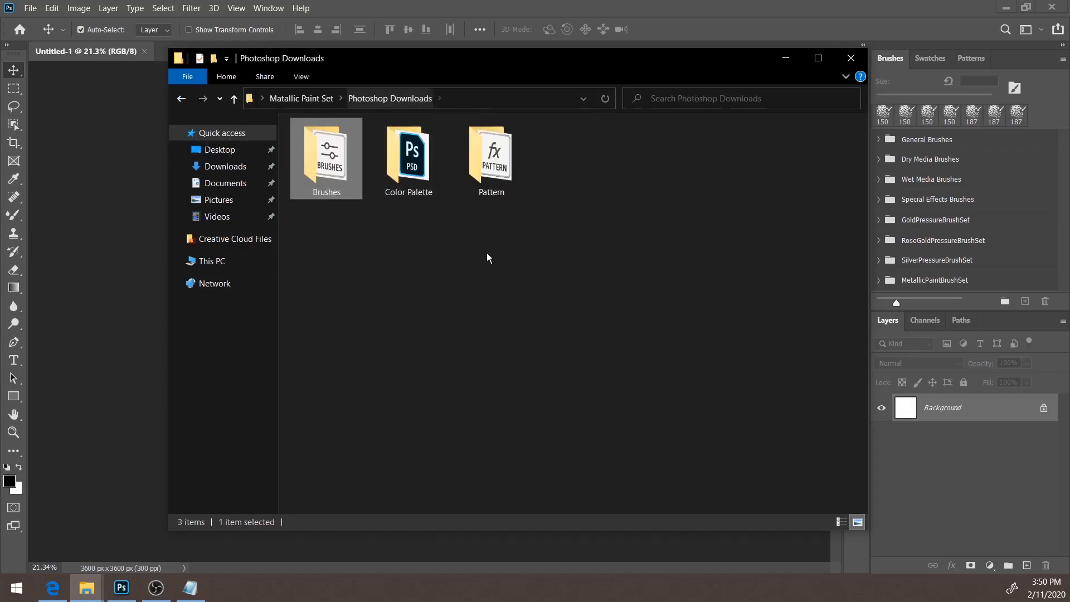
double_click(430, 170)
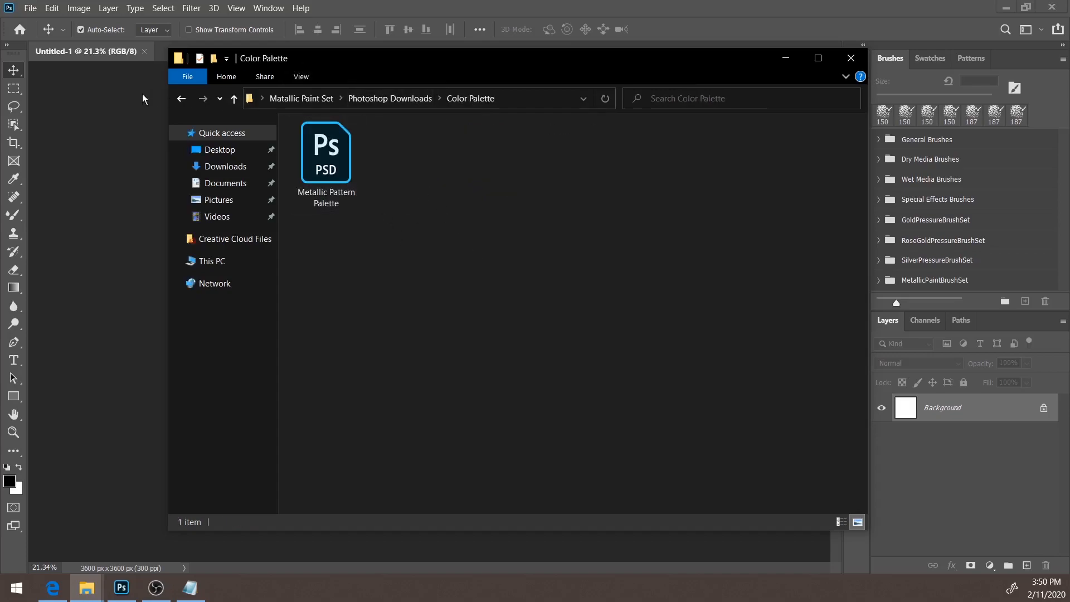
click(179, 103)
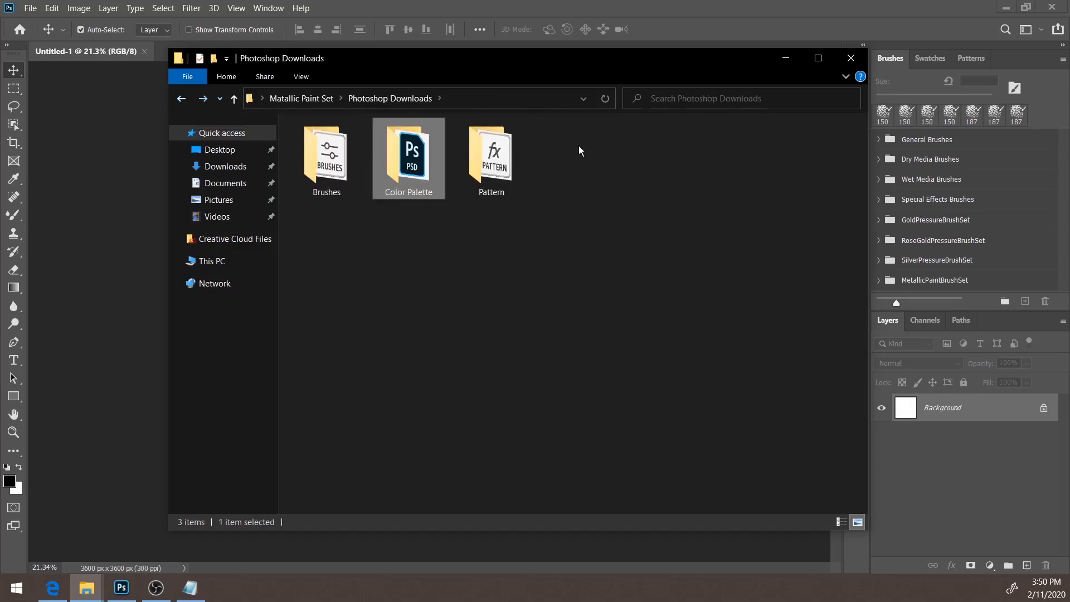
double_click(485, 180)
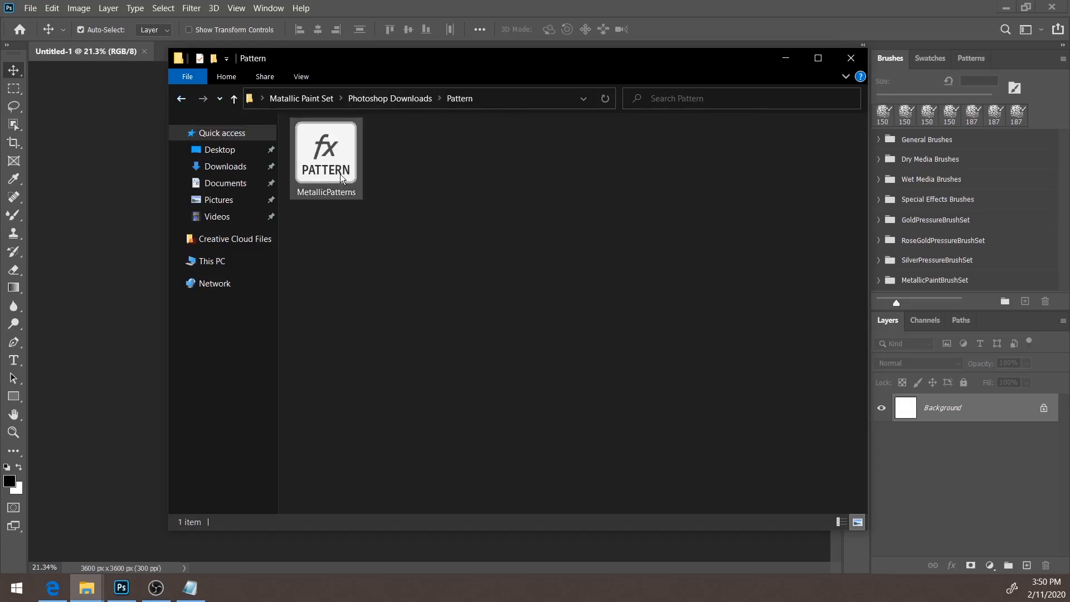
click(181, 99)
click(181, 99)
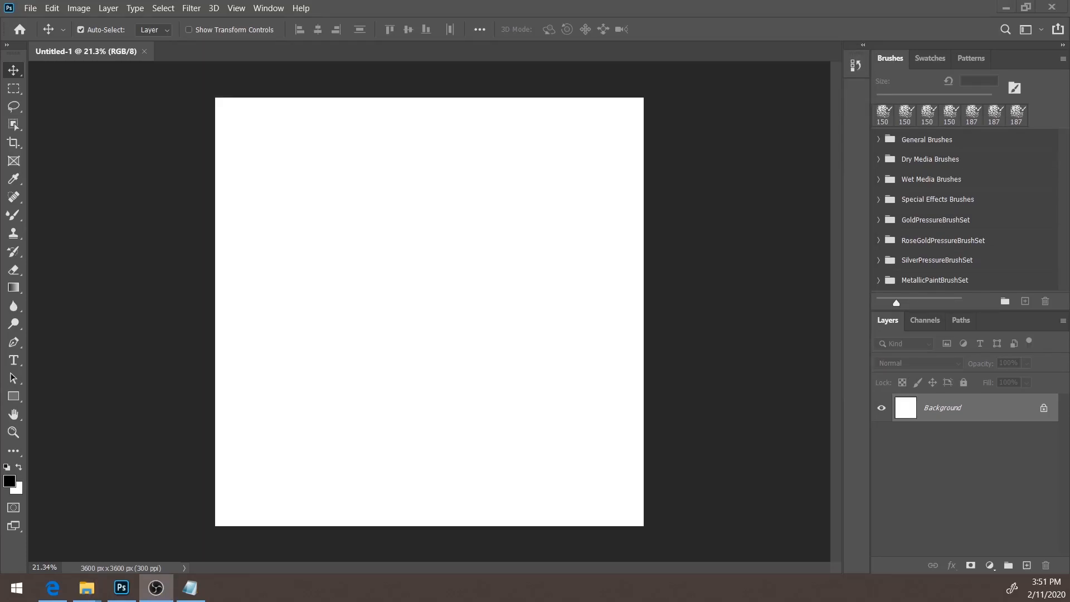
- Add a new empty layer above the Background of the Untitled-1 document
click(1026, 567)
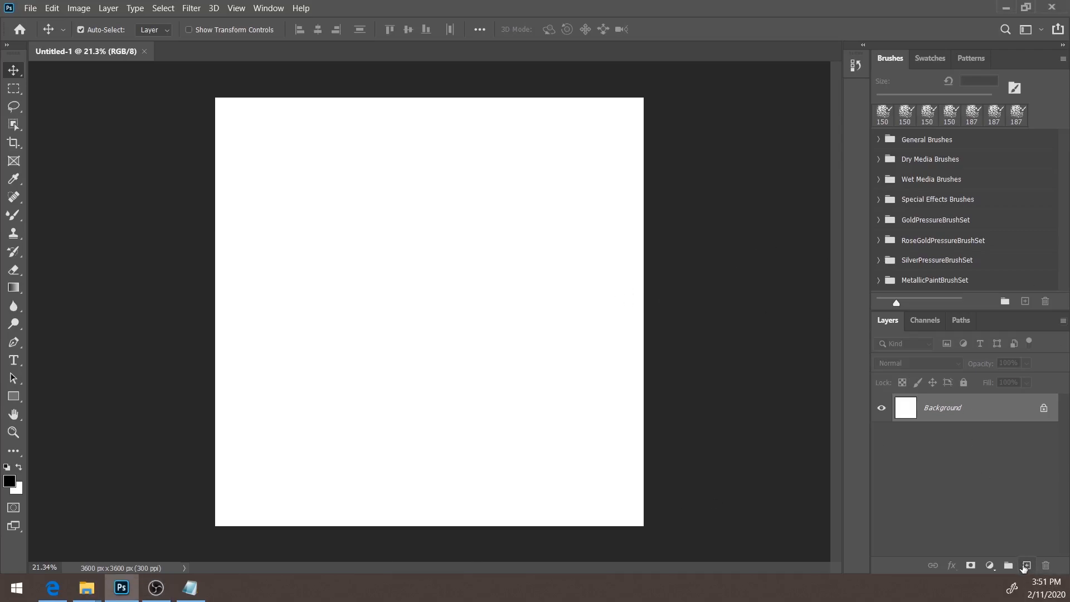
click(1025, 566)
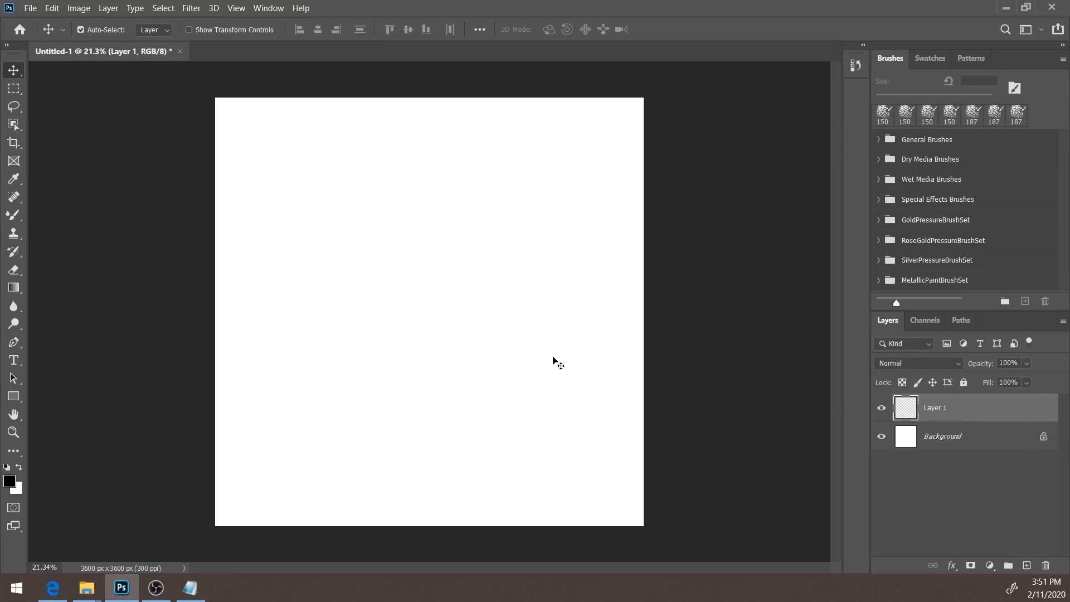
- Open the Metallic Pattern Palette PSD from the Color Palette folder of the Matallic Paint Set's Photoshop Downloads
mouse_move(88, 595)
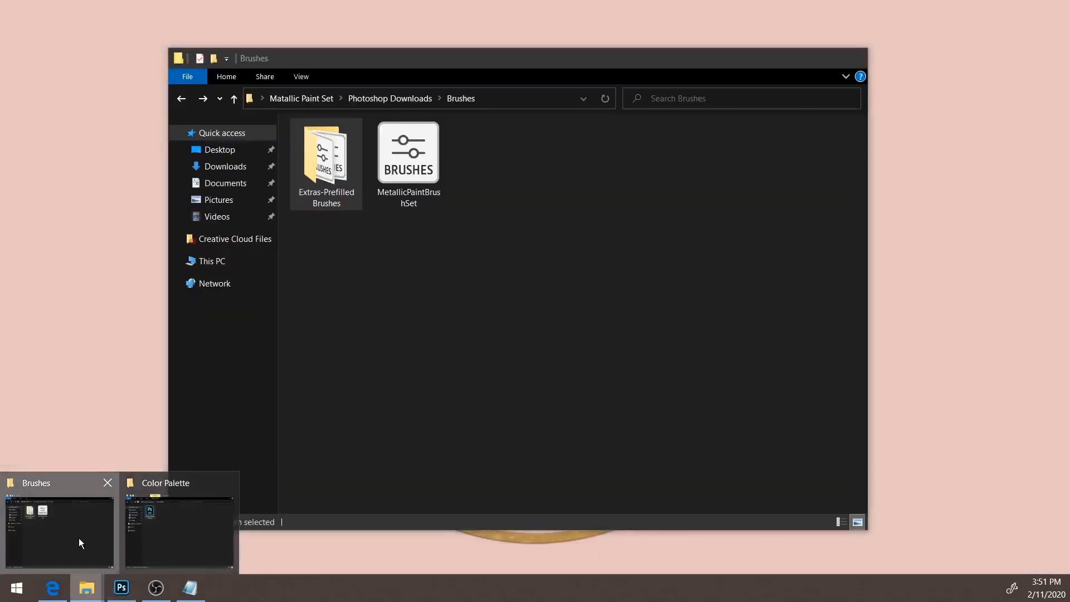
click(78, 545)
click(299, 99)
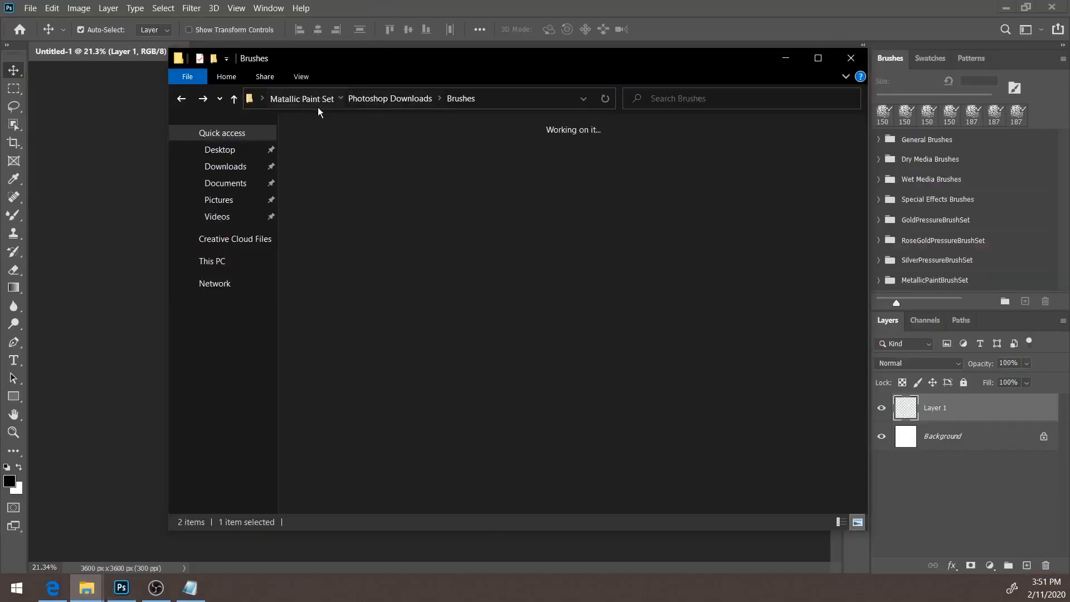
double_click(341, 159)
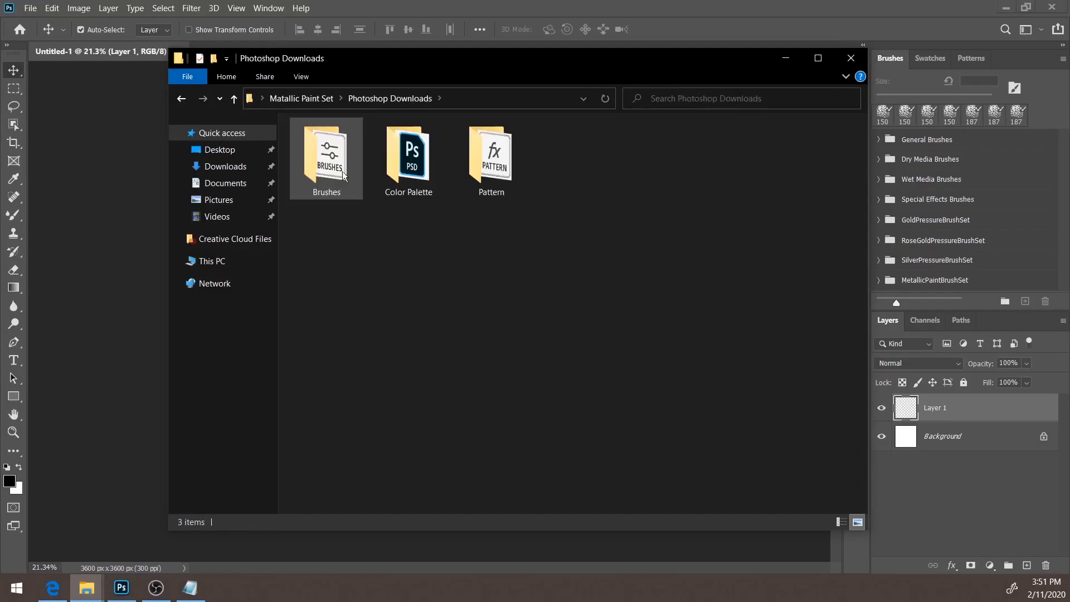
double_click(419, 154)
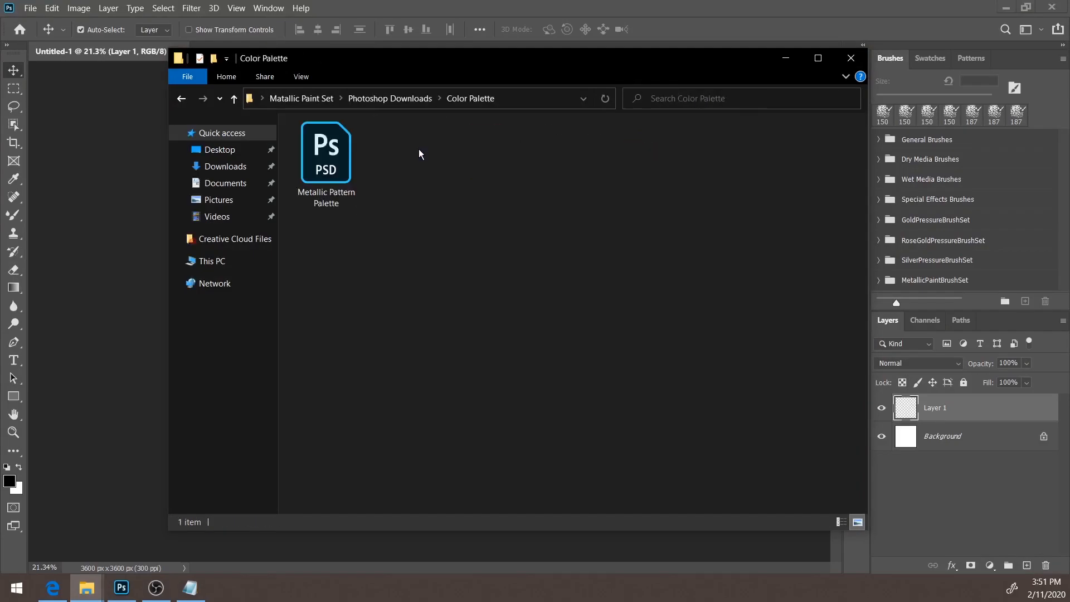
double_click(332, 159)
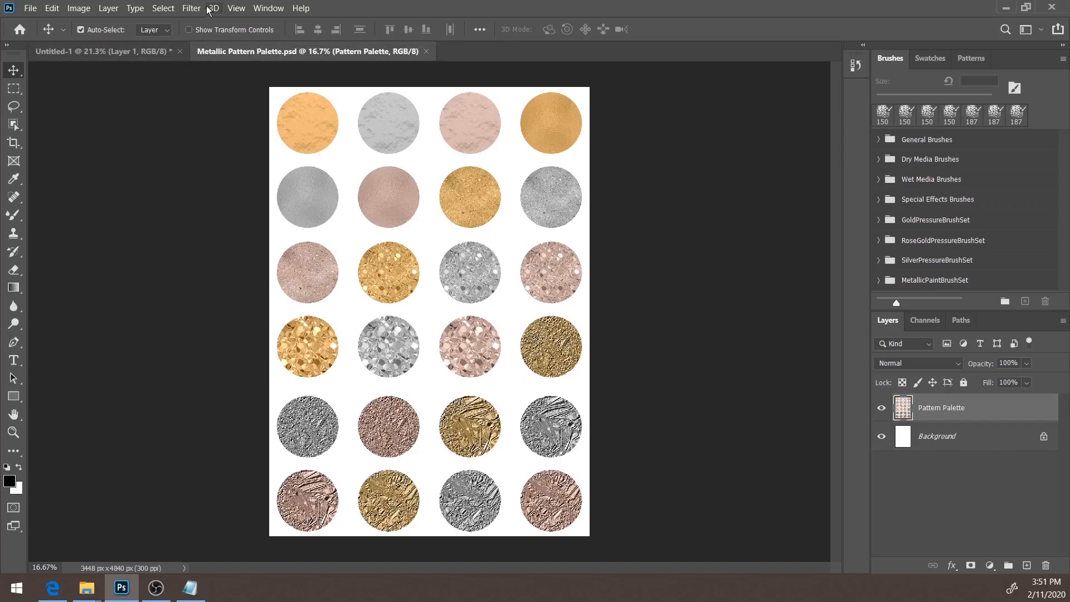
- Arrange both documents 2-up Vertical, with the palette zoomed out to 8.33% in a narrower pane beside the blank canvas
click(268, 8)
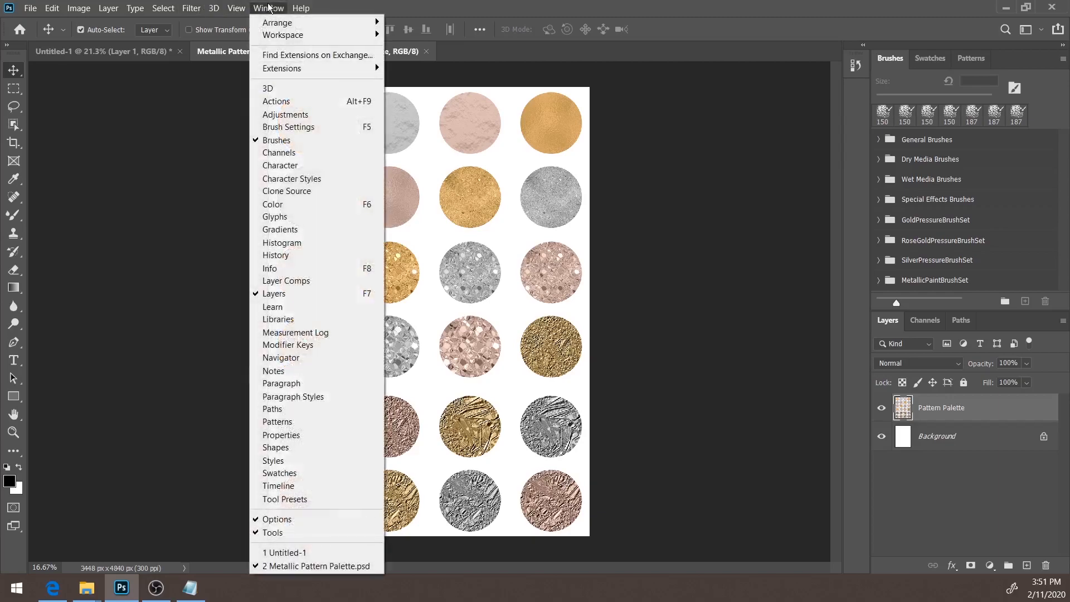
mouse_move(321, 36)
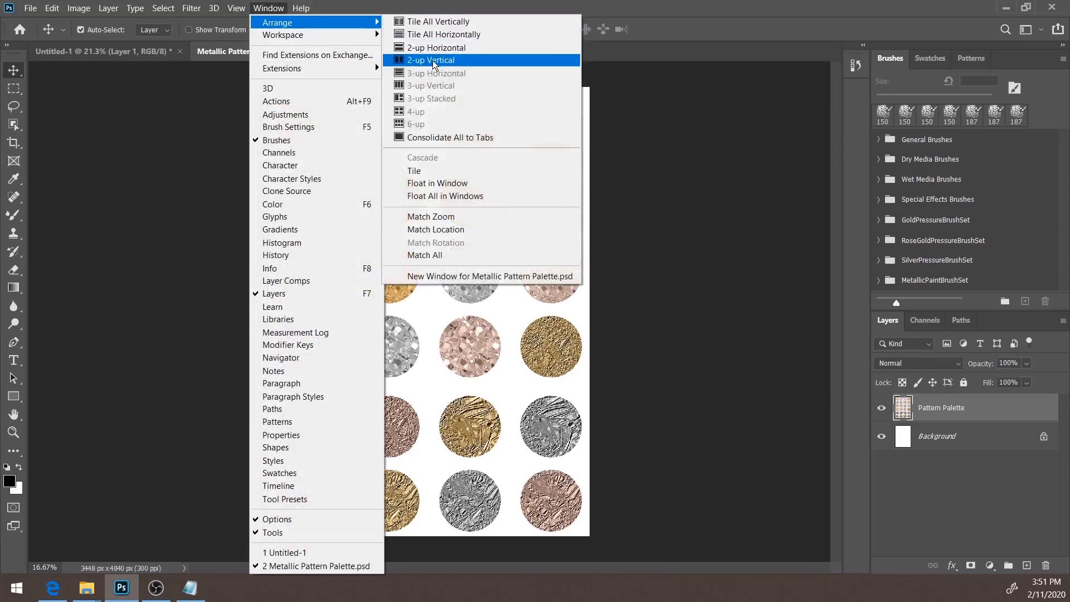
click(433, 60)
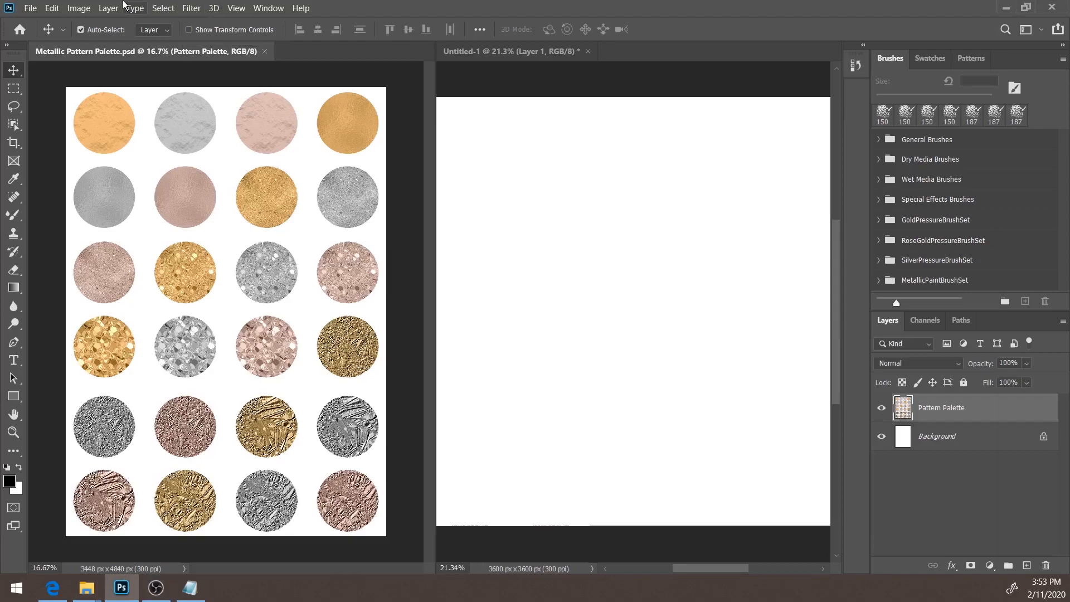
key(ctrl+minus)
key(ctrl+minus)
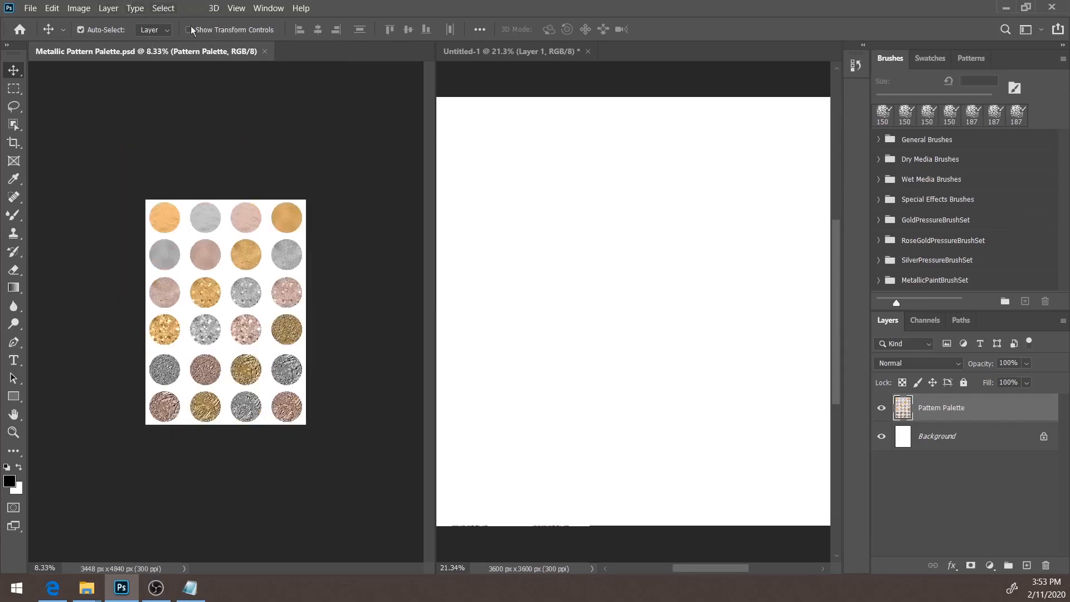
drag(435, 336, 250, 324)
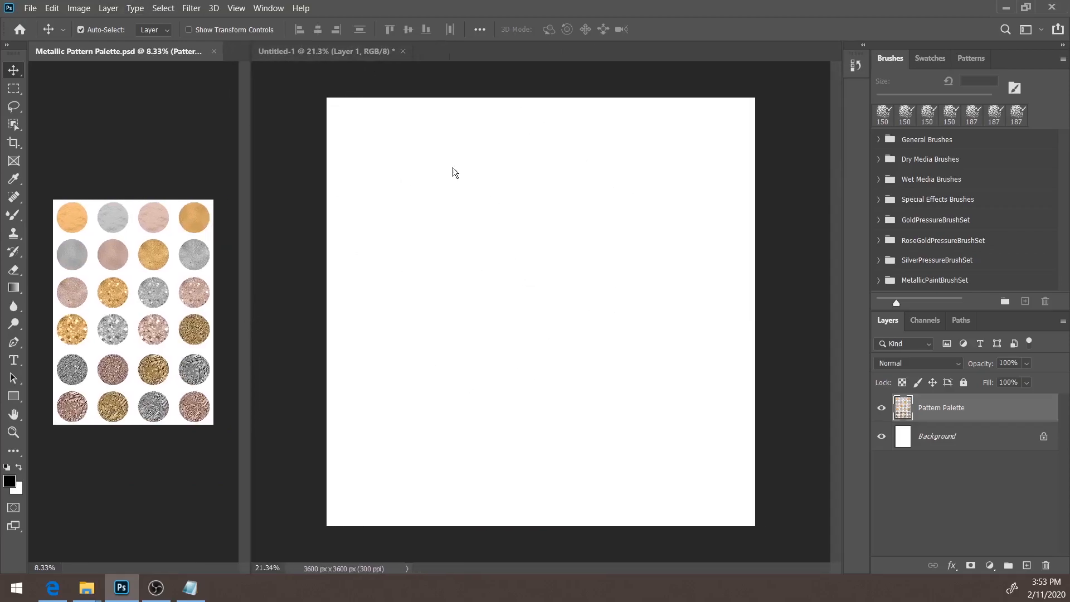
key(alt+Tab)
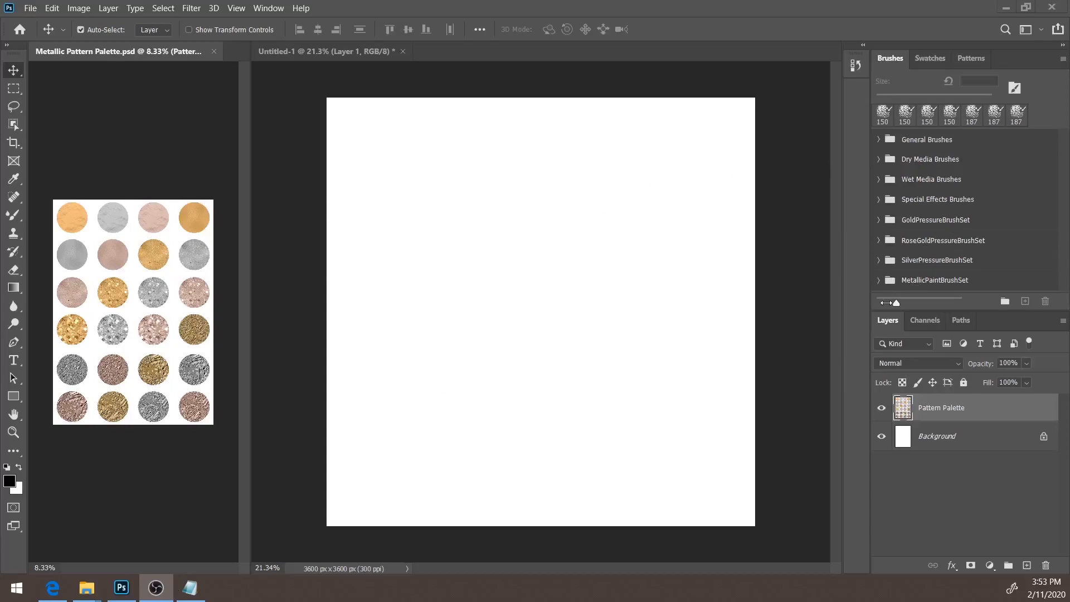
- Expand the MetallicPaintBrushSet group and enlarge the brush list to browse its pressure brushes
click(877, 283)
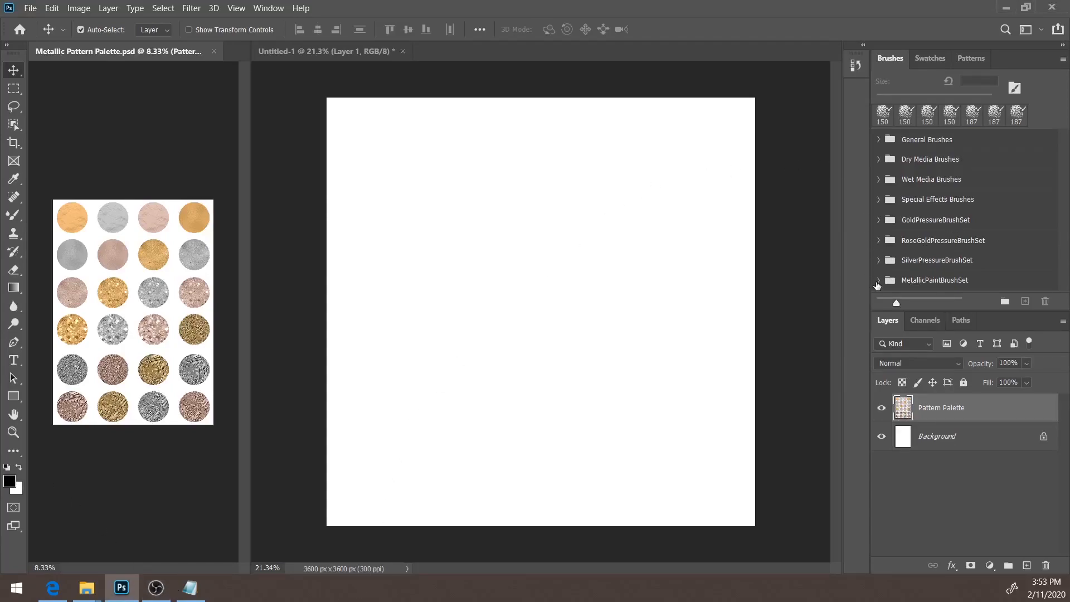
click(879, 281)
scroll(936, 221, down, 5)
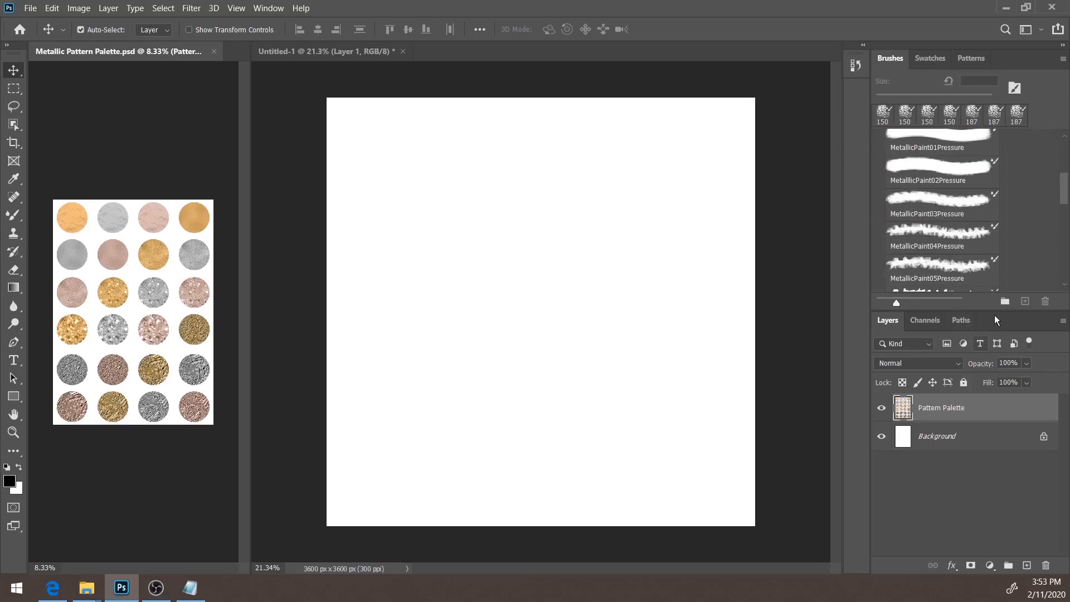
drag(997, 311, 997, 414)
scroll(973, 323, down, 3)
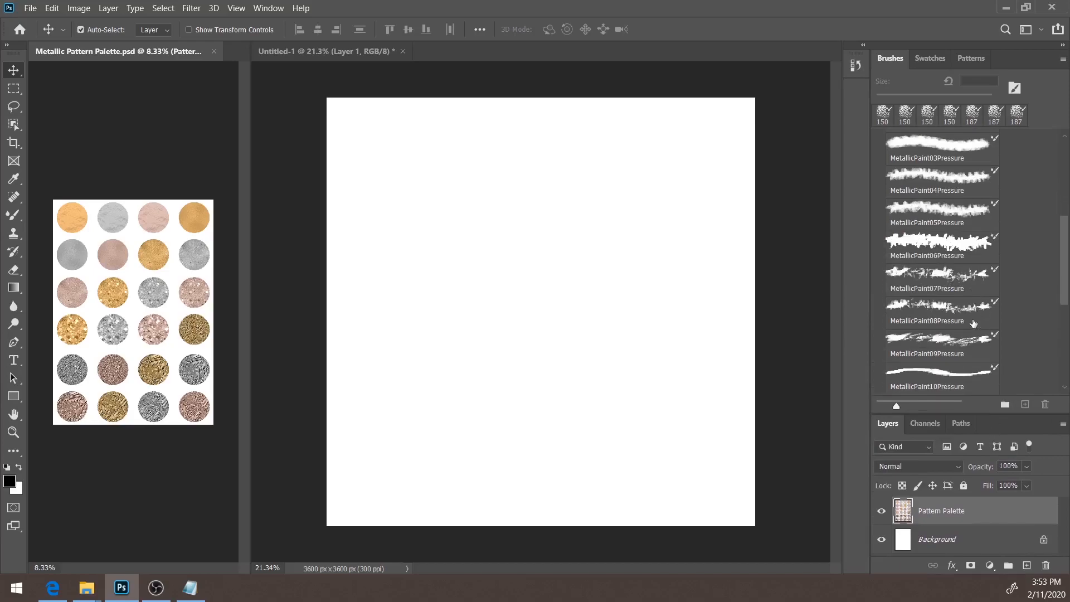
scroll(973, 323, down, 3)
scroll(973, 323, up, 6)
scroll(973, 323, up, 2)
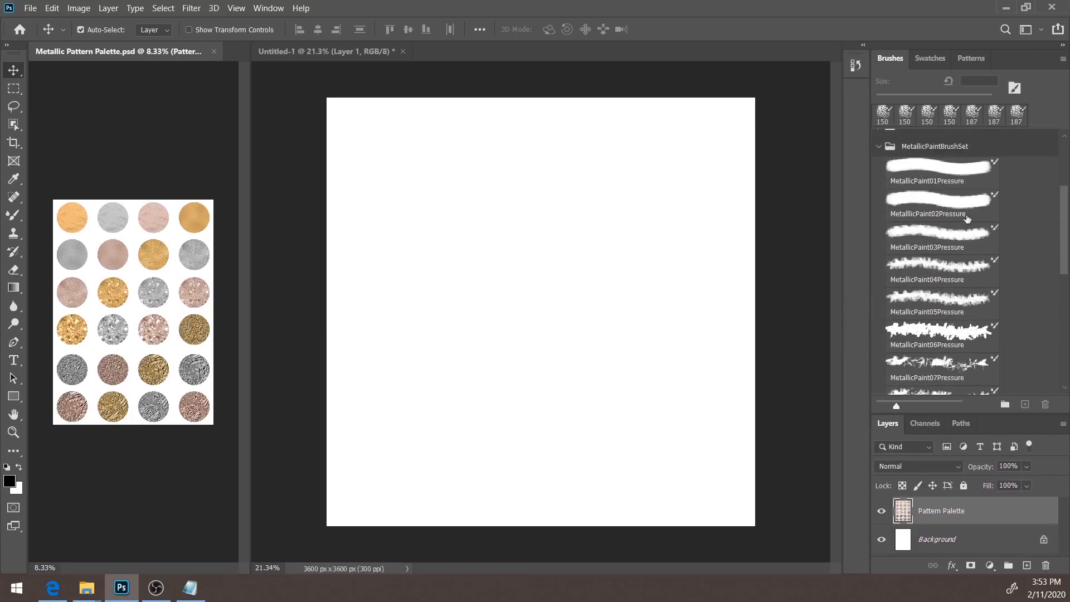
- Paint a curved black stroke near the upper left of Untitled-1's Layer 1 with the MetallicPaint03Pressure brush
click(950, 245)
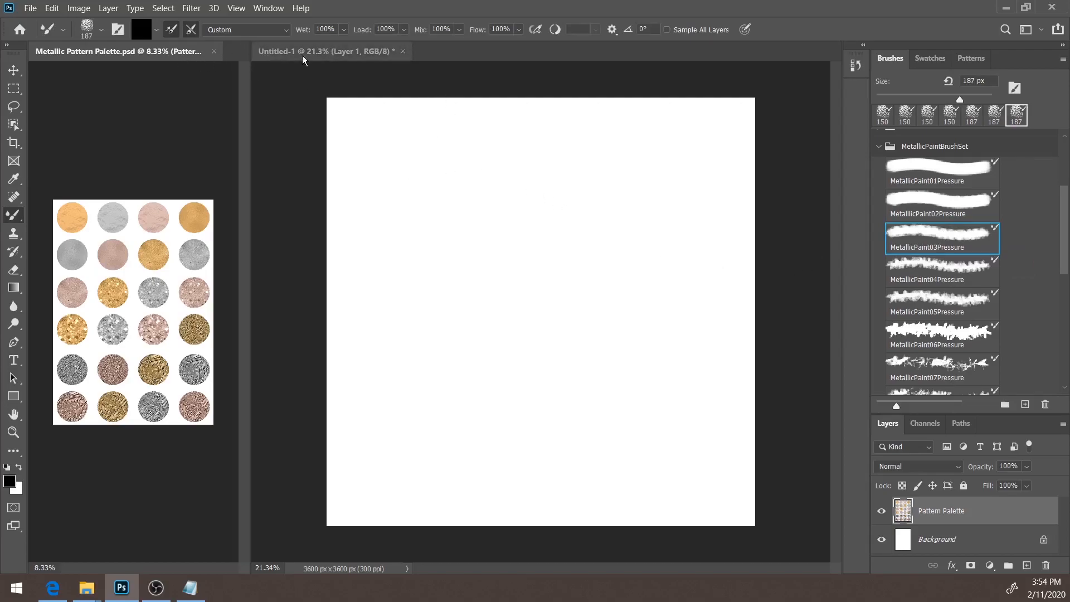
click(322, 52)
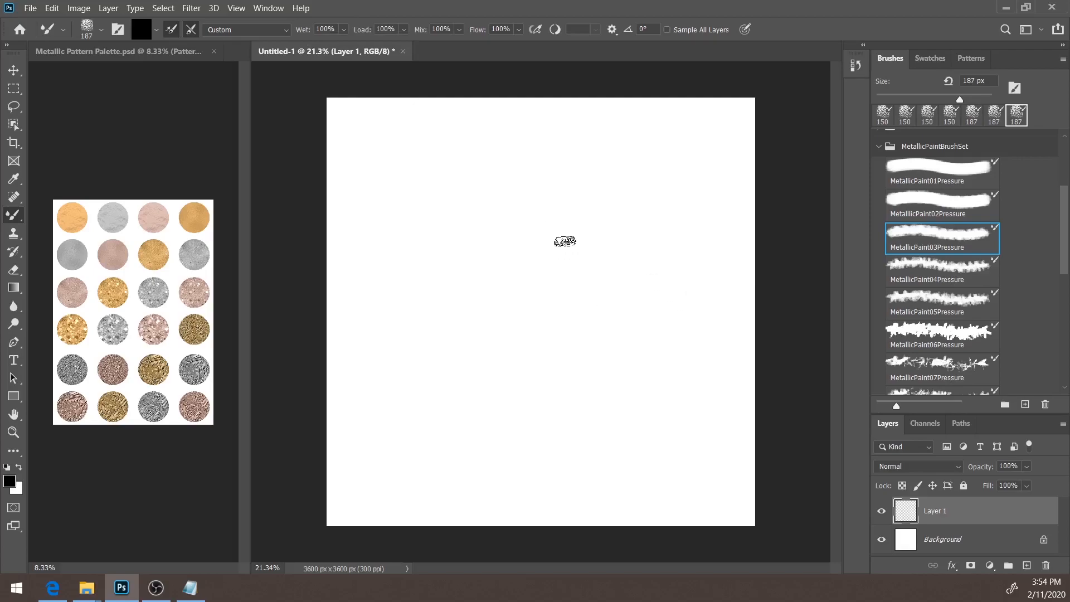
mouse_move(360, 143)
mouse_down()
mouse_move(388, 186)
mouse_move(407, 285)
mouse_up()
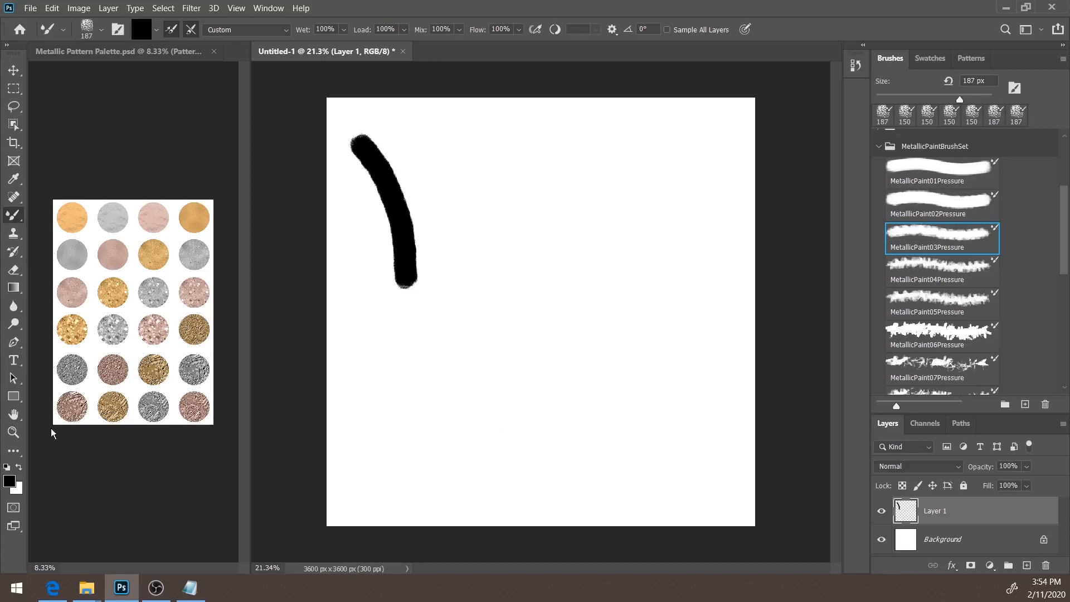
- Sample the gold glitter swatch in the palette's third row and paint a curved stroke beside the black one in Untitled-1
click(124, 52)
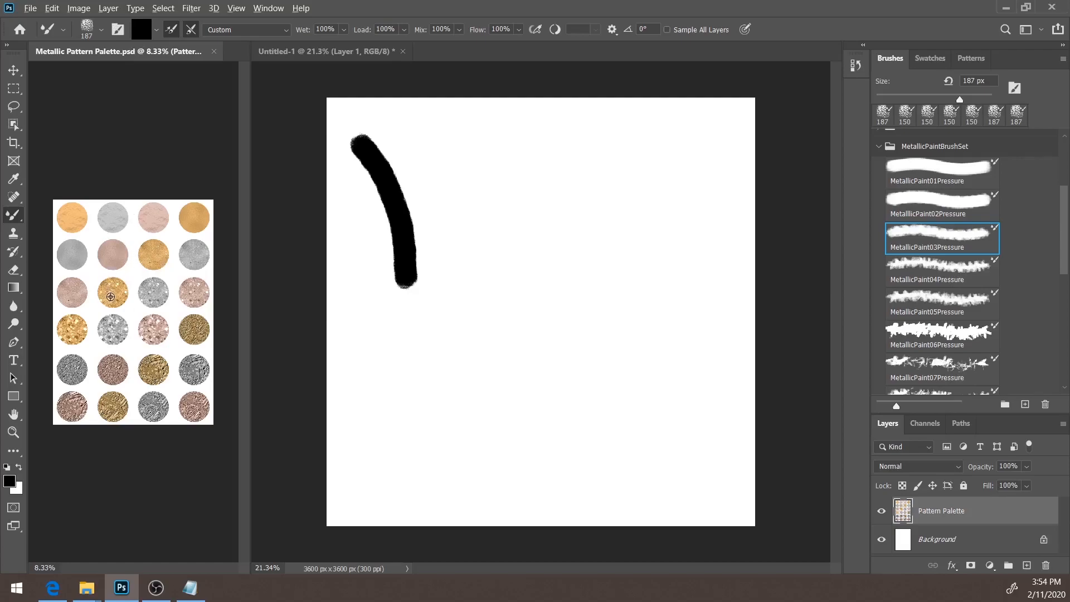
alt+click(112, 291)
click(330, 53)
mouse_move(432, 142)
mouse_down()
mouse_move(464, 168)
mouse_move(506, 255)
mouse_up()
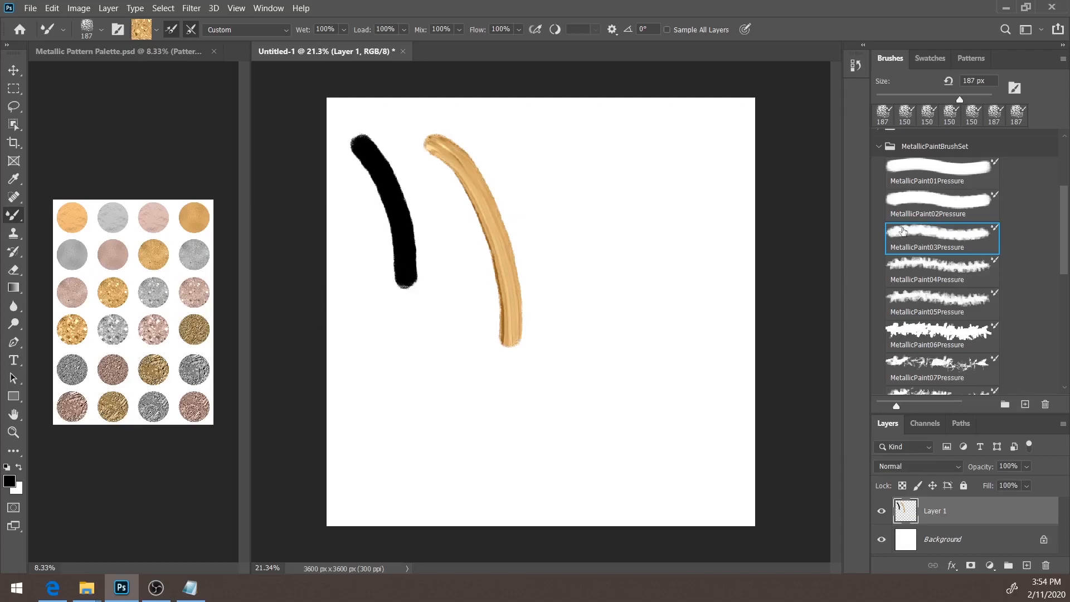
- Paint two more gold strokes further right on the canvas, one with MetallicPaint07Pressure and one with MetallicPaint12Pressure
click(946, 365)
scroll(943, 340, down, 2)
scroll(941, 315, down, 6)
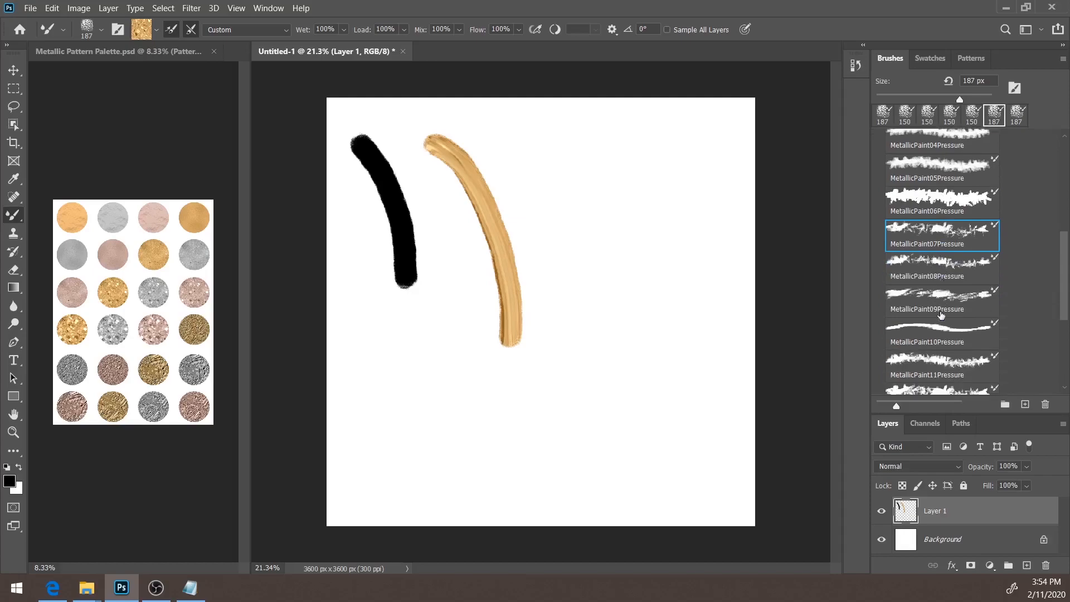
scroll(941, 315, up, 3)
mouse_move(540, 132)
mouse_down()
mouse_move(591, 230)
mouse_move(605, 363)
mouse_up()
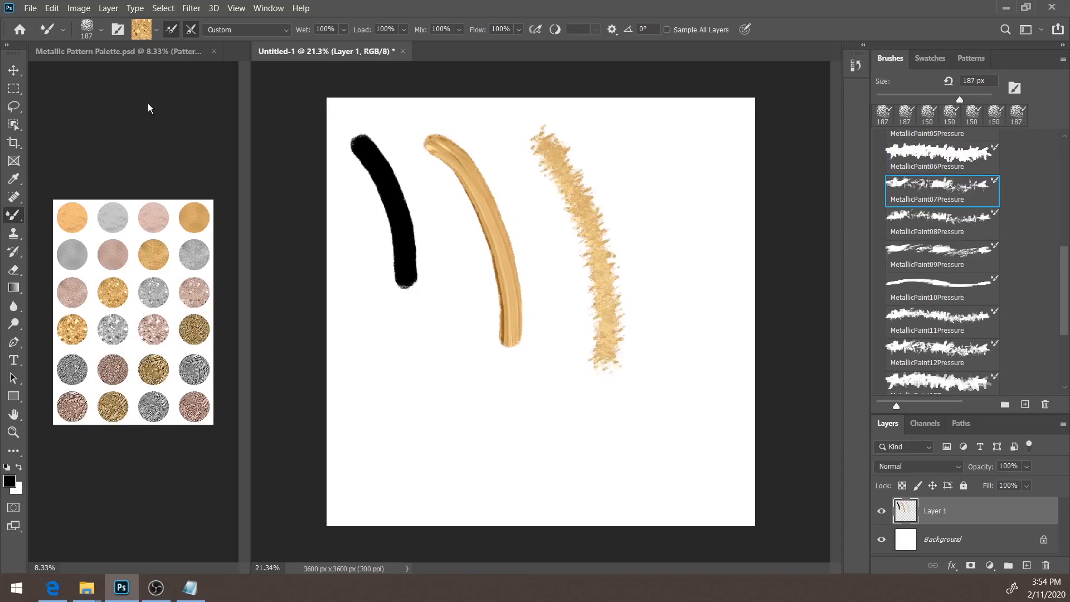
click(967, 352)
mouse_move(623, 119)
mouse_down()
mouse_move(663, 208)
mouse_move(693, 340)
mouse_up()
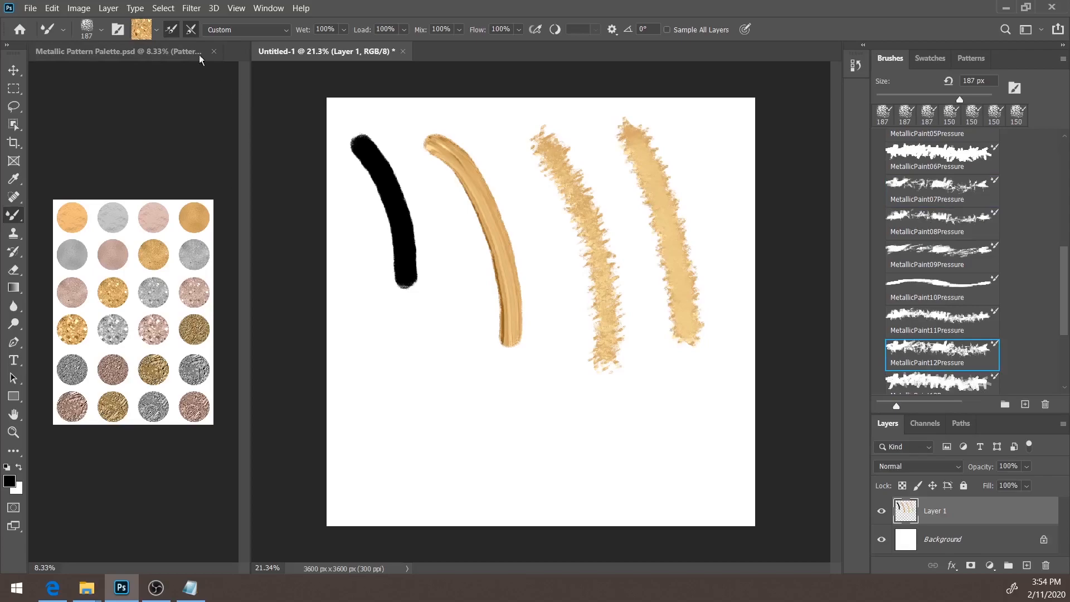
- Sample the dark silver swatch in the palette's fifth row and paint an S-shaped stroke below the gold strokes in Untitled-1
click(123, 56)
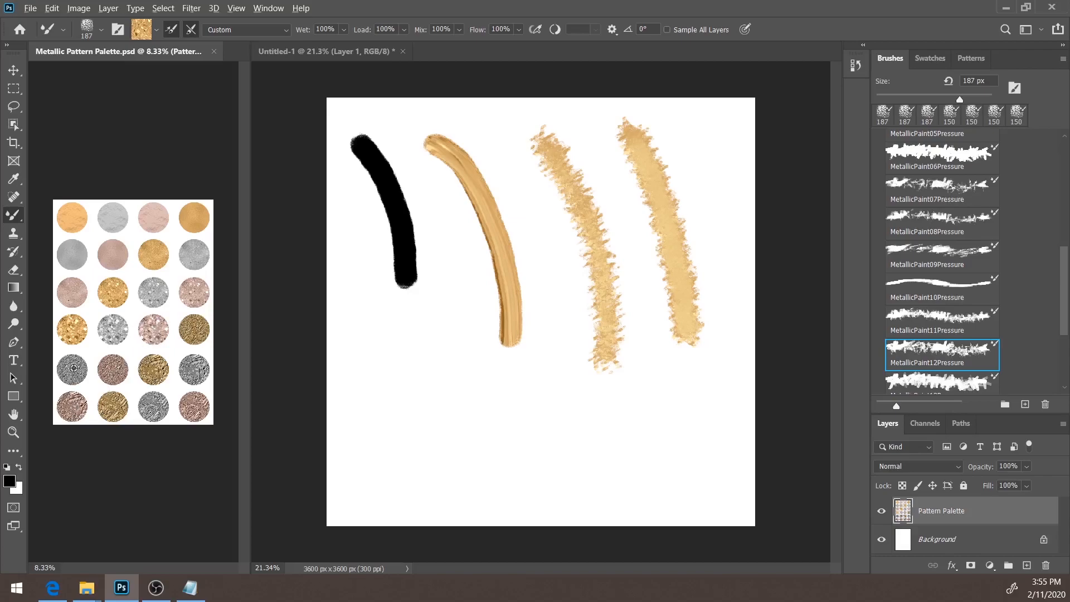
alt+click(73, 368)
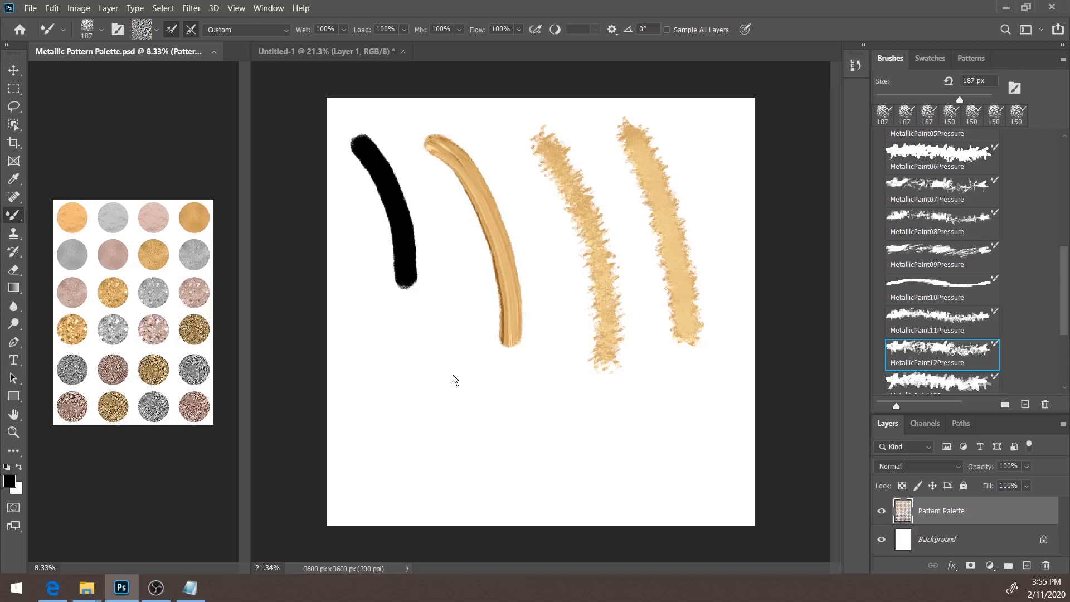
click(343, 50)
mouse_move(418, 392)
mouse_down()
mouse_move(463, 381)
mouse_move(480, 440)
mouse_move(550, 464)
mouse_move(591, 423)
mouse_up()
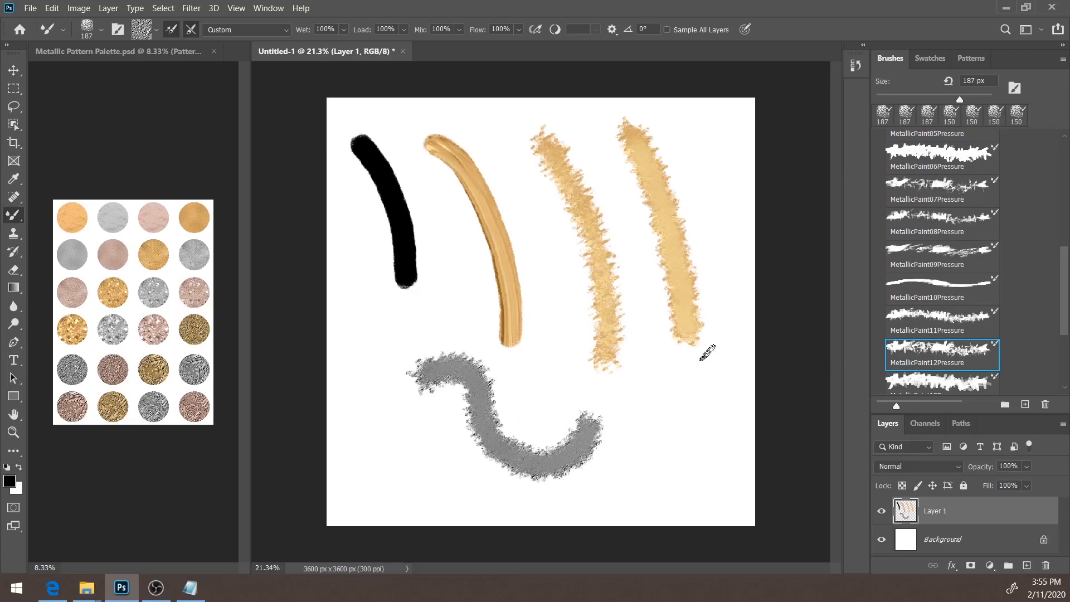
- Choose RoseGoldPressure01 from the RoseGoldPressureBrushSet group and paint a short curvy stroke in the lower right area of the canvas
drag(1065, 293, 1066, 227)
click(879, 193)
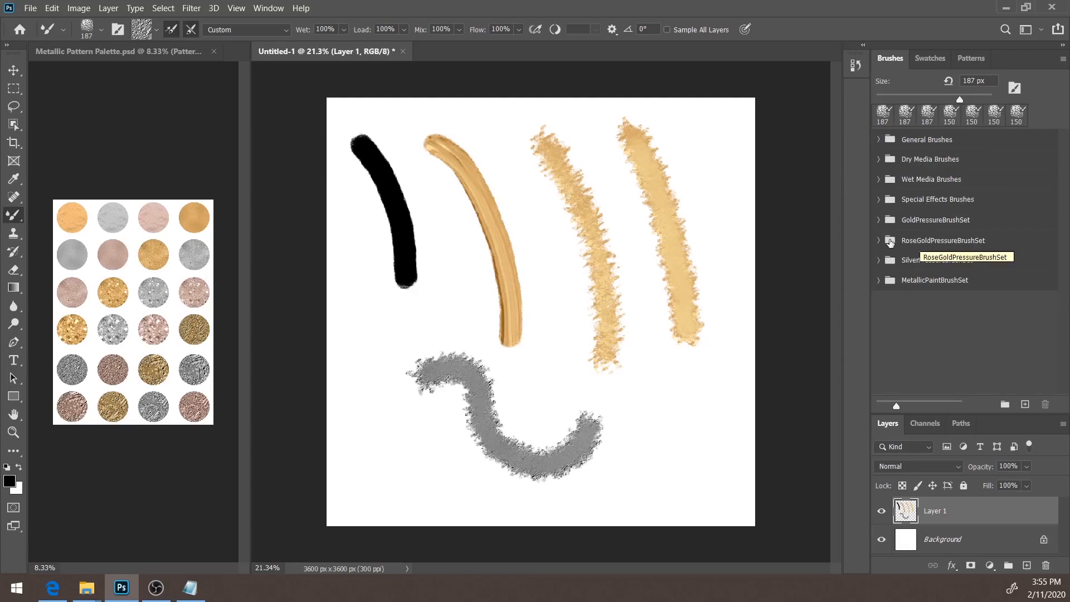
click(880, 239)
click(940, 267)
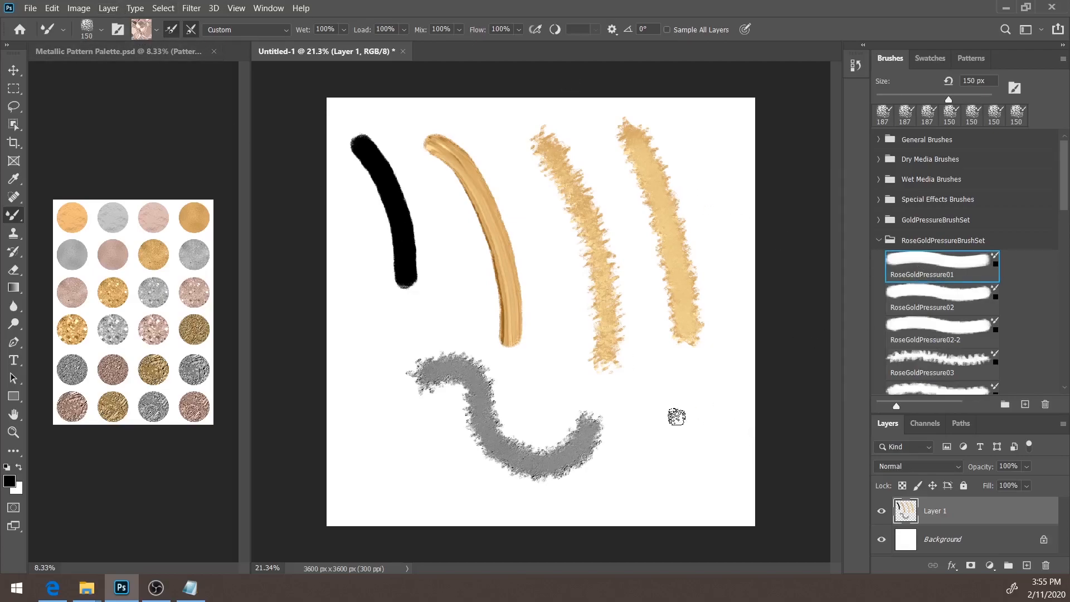
mouse_move(657, 430)
mouse_down()
mouse_move(664, 391)
mouse_move(693, 398)
mouse_move(706, 375)
mouse_up()
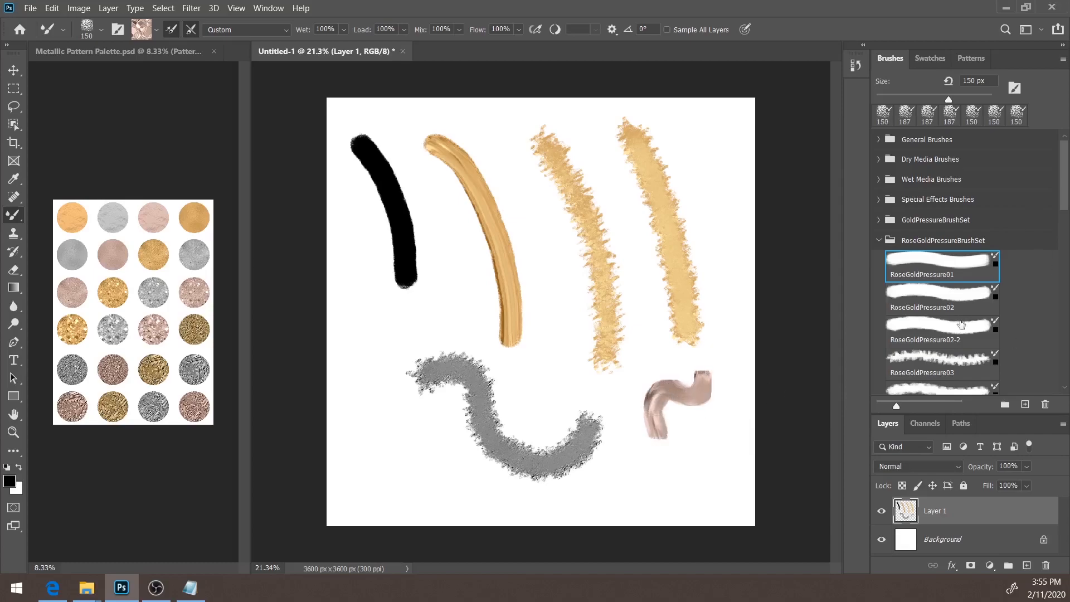
- Paint a wavy stroke below the black one at the canvas's left edge with RoseGoldPressure04, and collapse the rose gold brush group
scroll(1064, 178, down, 5)
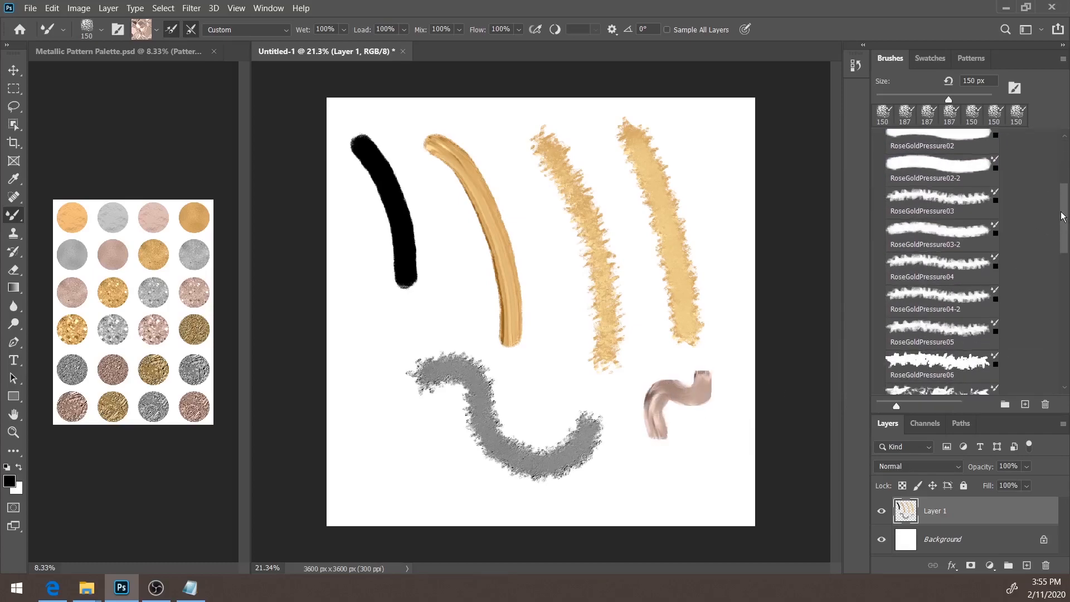
click(954, 271)
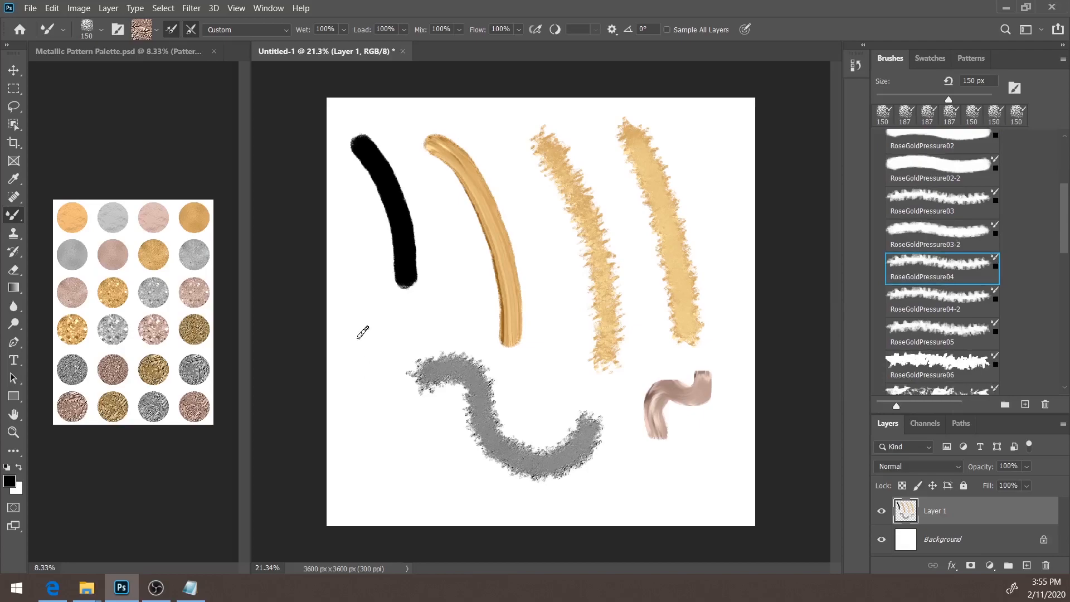
drag(357, 274, 368, 400)
drag(1060, 236, 1065, 198)
click(879, 240)
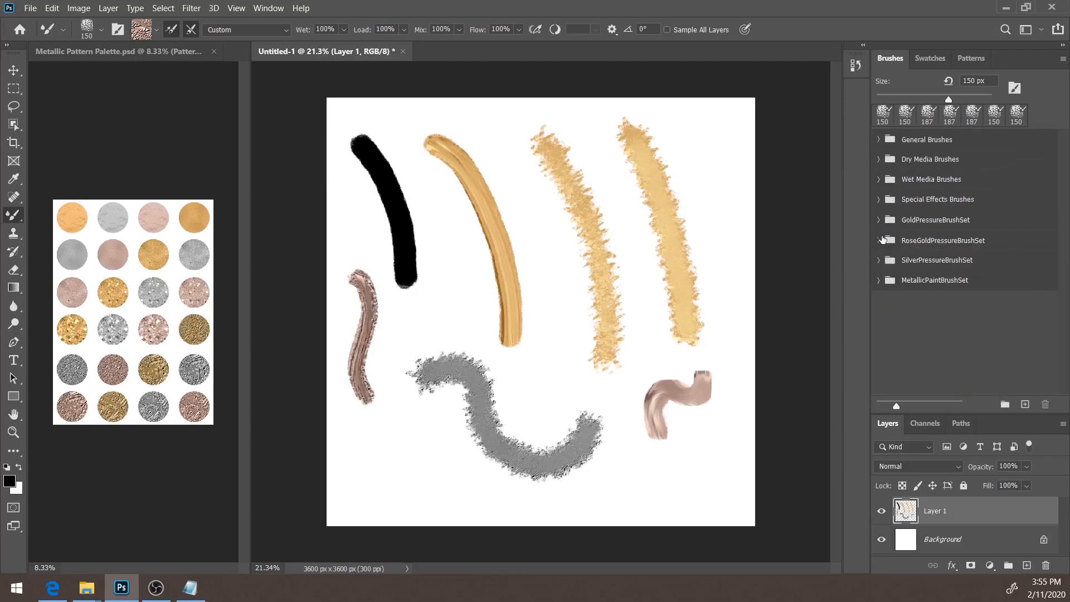
- Paint a short curved stroke in the canvas's upper right corner with SilverPressure02-2 from SilverPressureBrushSet, and collapse that group
click(878, 260)
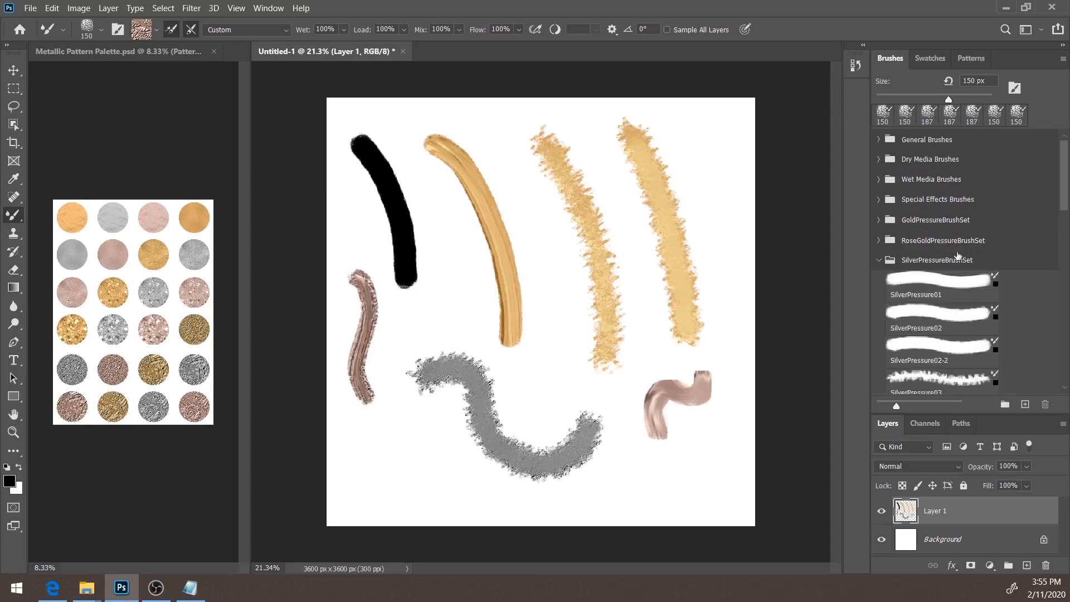
click(970, 356)
mouse_move(690, 122)
mouse_down()
mouse_move(721, 161)
mouse_move(712, 203)
mouse_up()
click(878, 261)
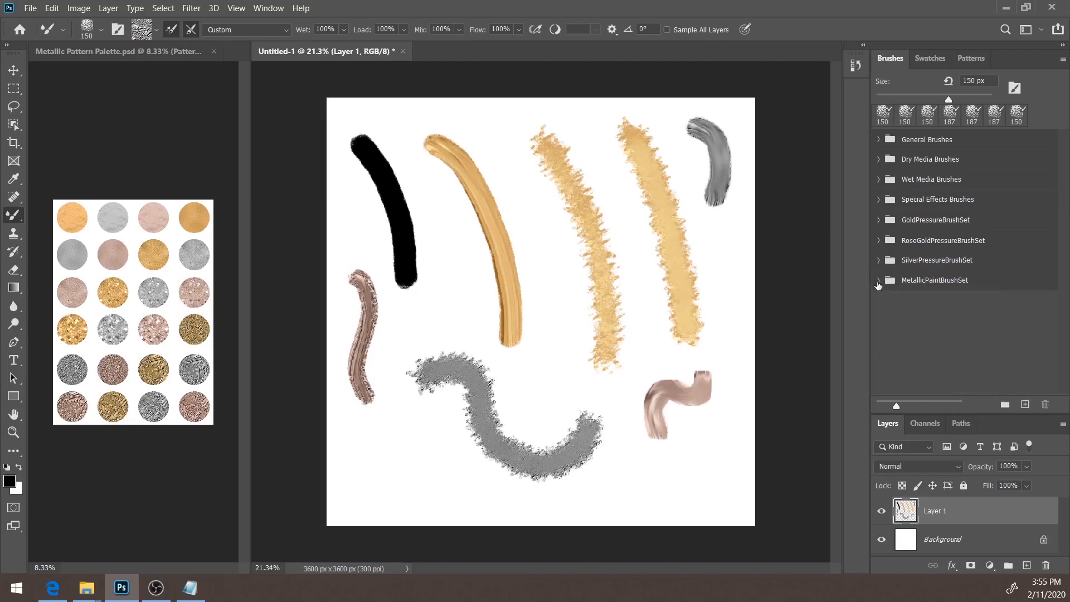
- Paint a short stroke between the tops of the black and first gold strokes with GoldPressure03 from GoldPressureBrushSet
click(879, 221)
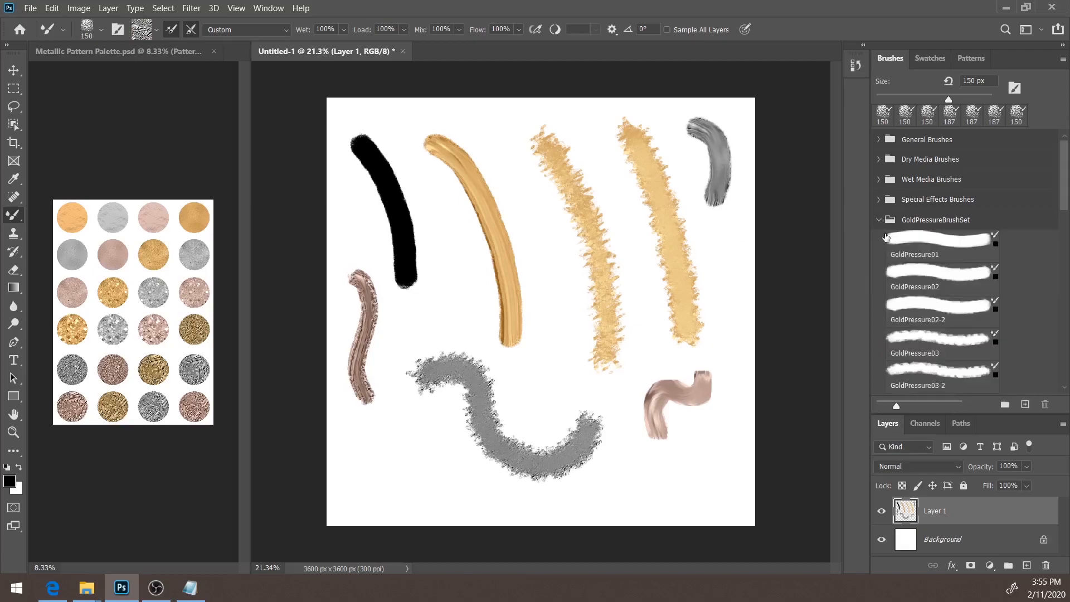
click(965, 347)
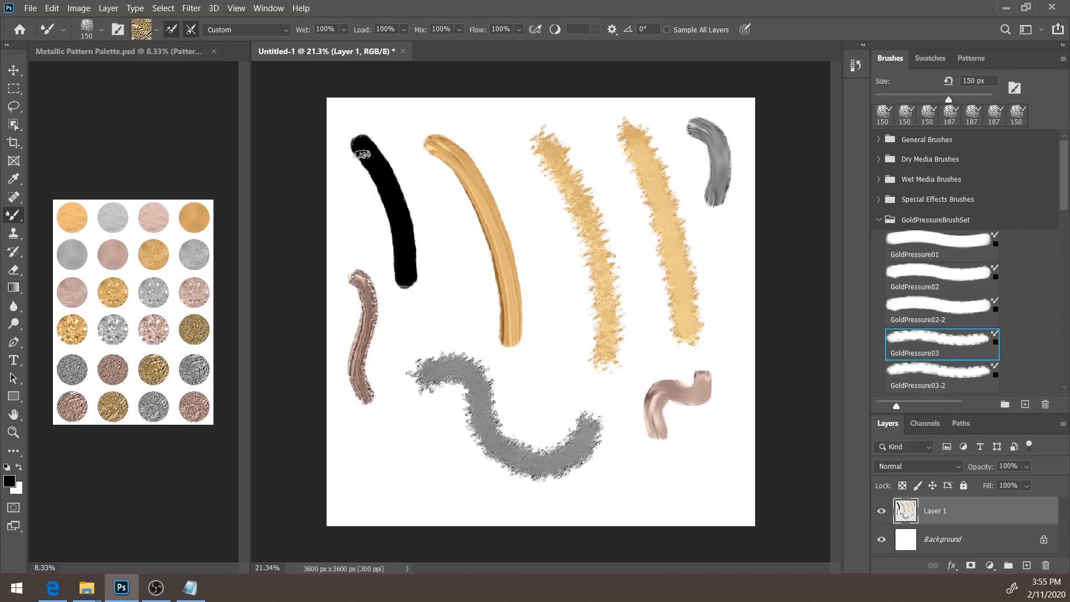
drag(390, 120, 413, 170)
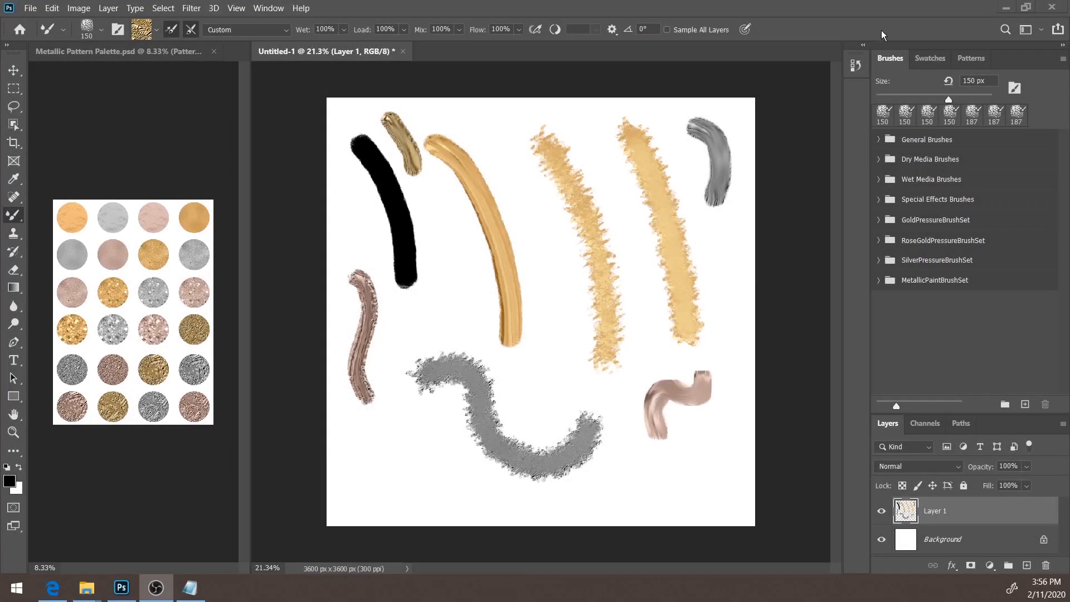
- Expand the MetallicPatterns group among the pattern presets and look through its gold, silver and rose gold swatches
click(969, 59)
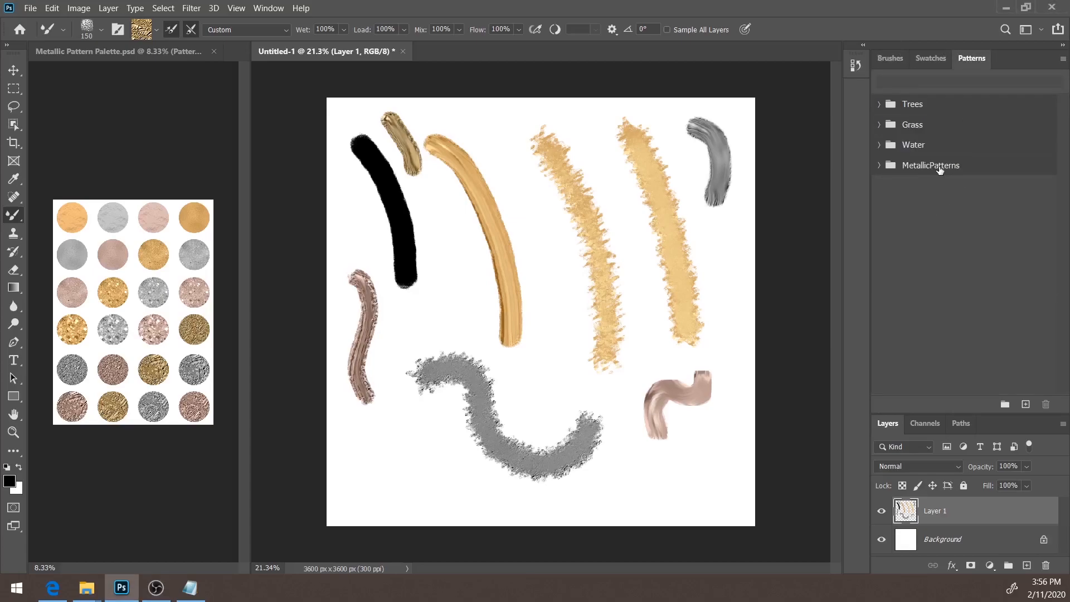
click(879, 166)
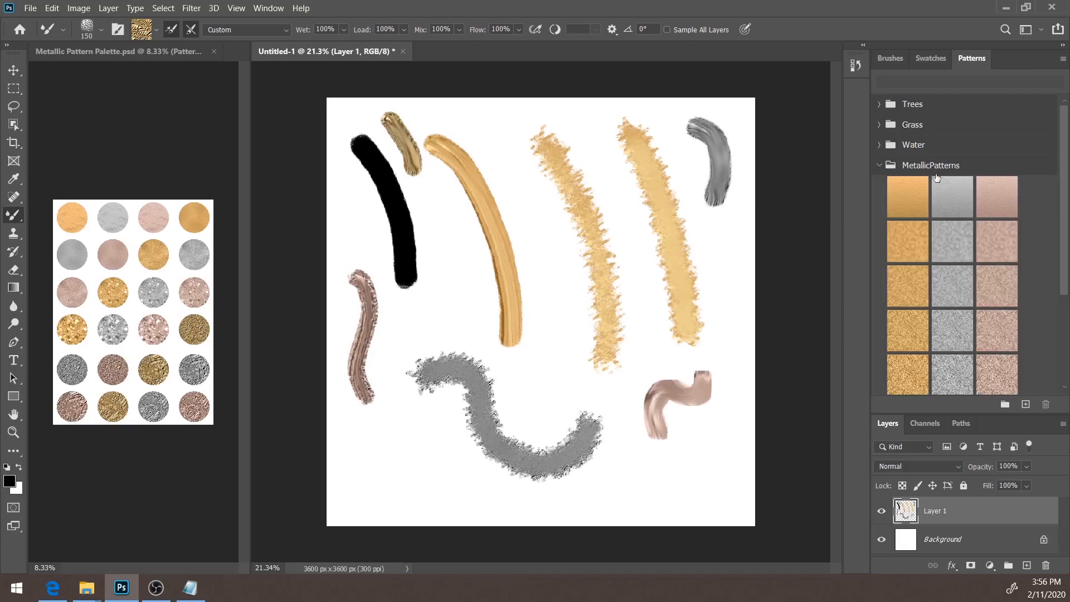
scroll(984, 268, down, 3)
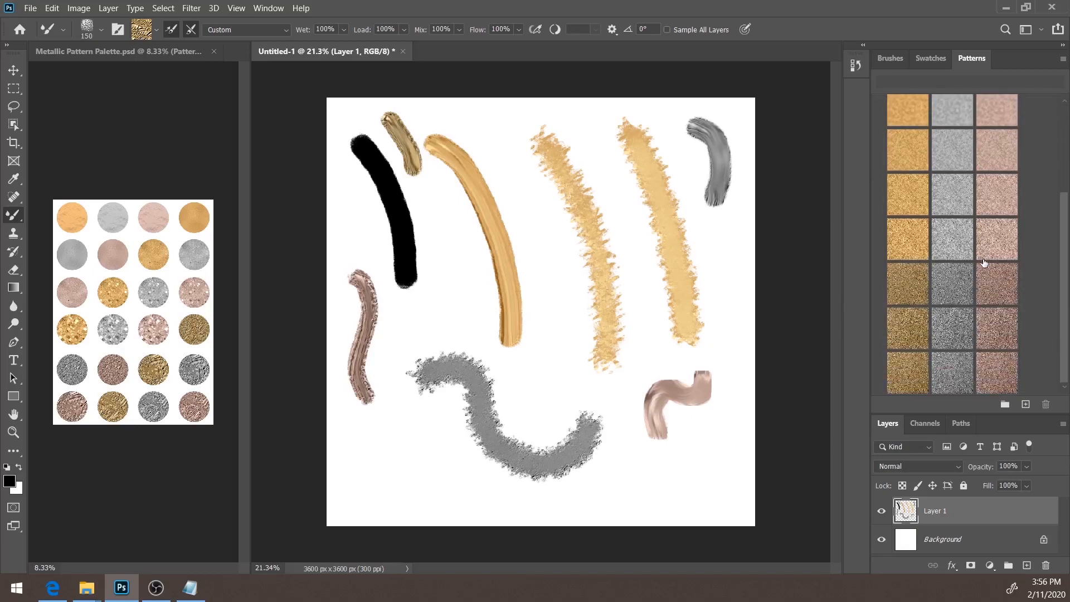
scroll(993, 274, up, 3)
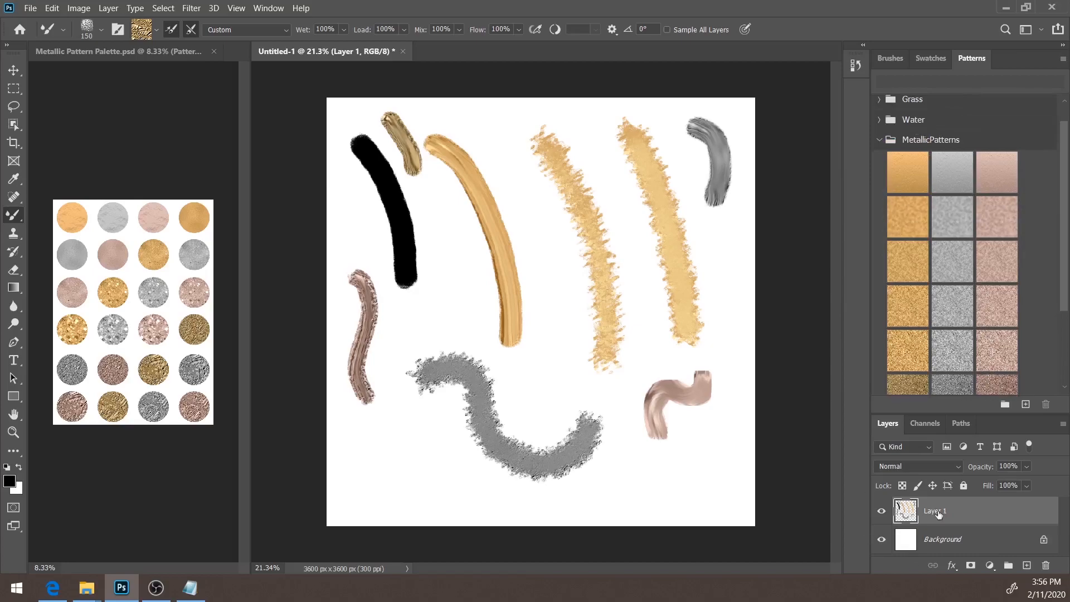
- Add a layer above Layer 1 and try several MetallicPatterns fills on it, ending with the silver glitter in the group's fifth row
click(1026, 567)
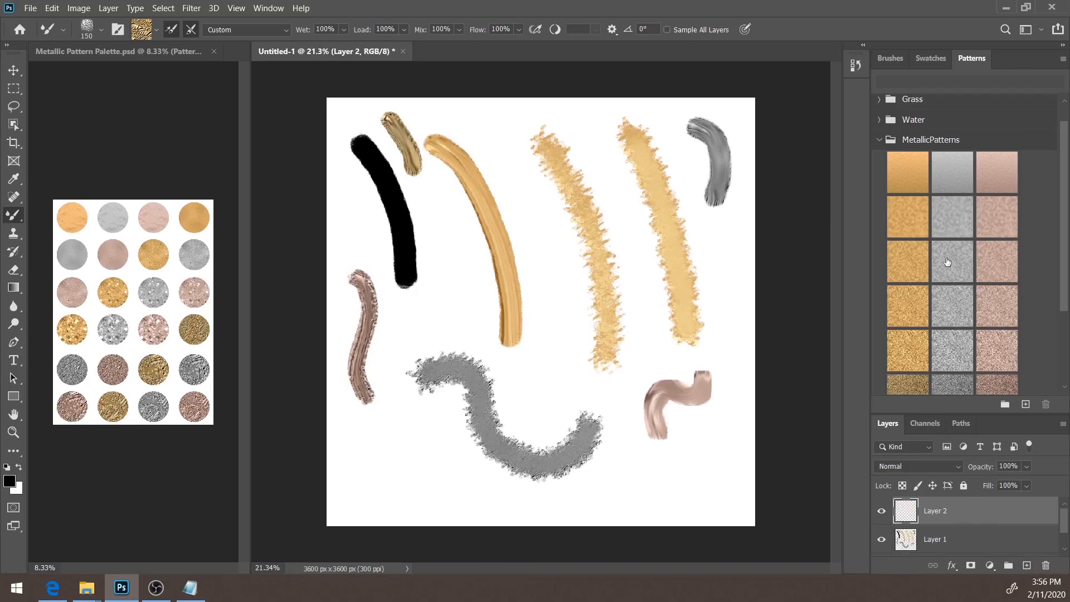
click(957, 307)
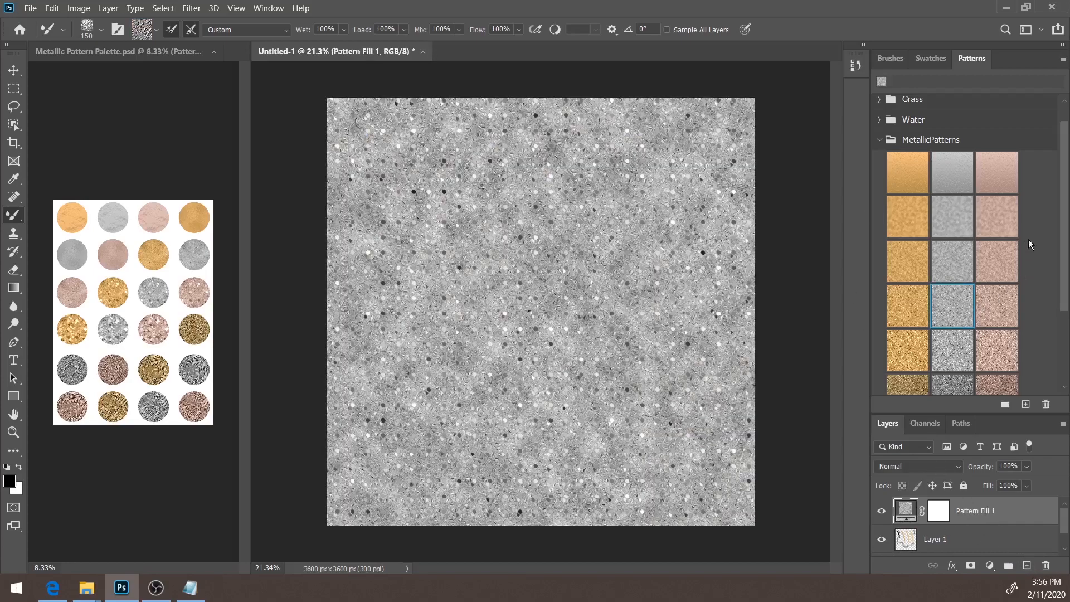
click(998, 216)
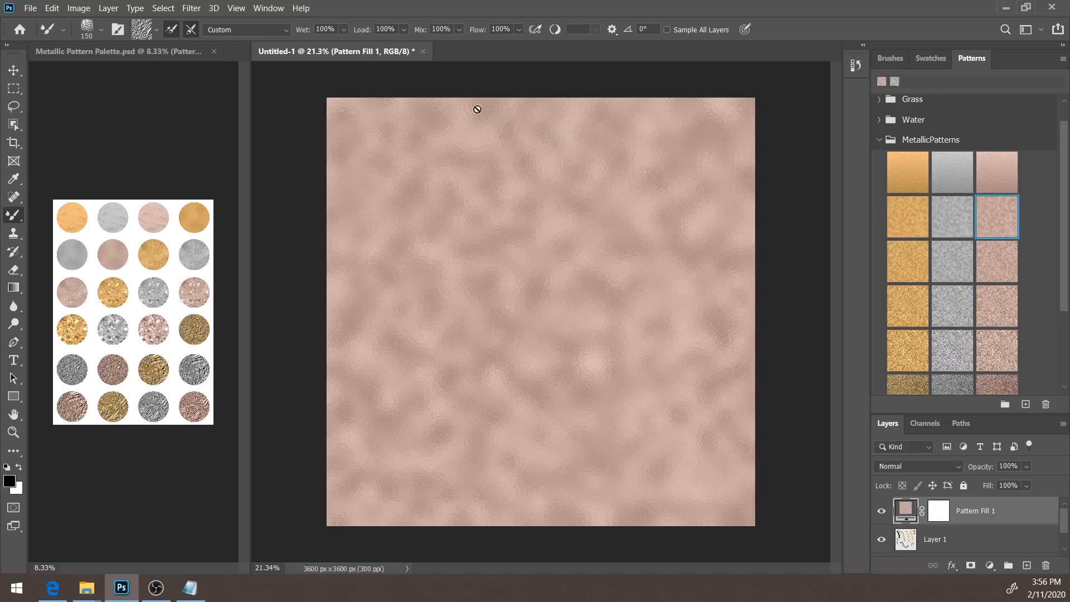
click(992, 172)
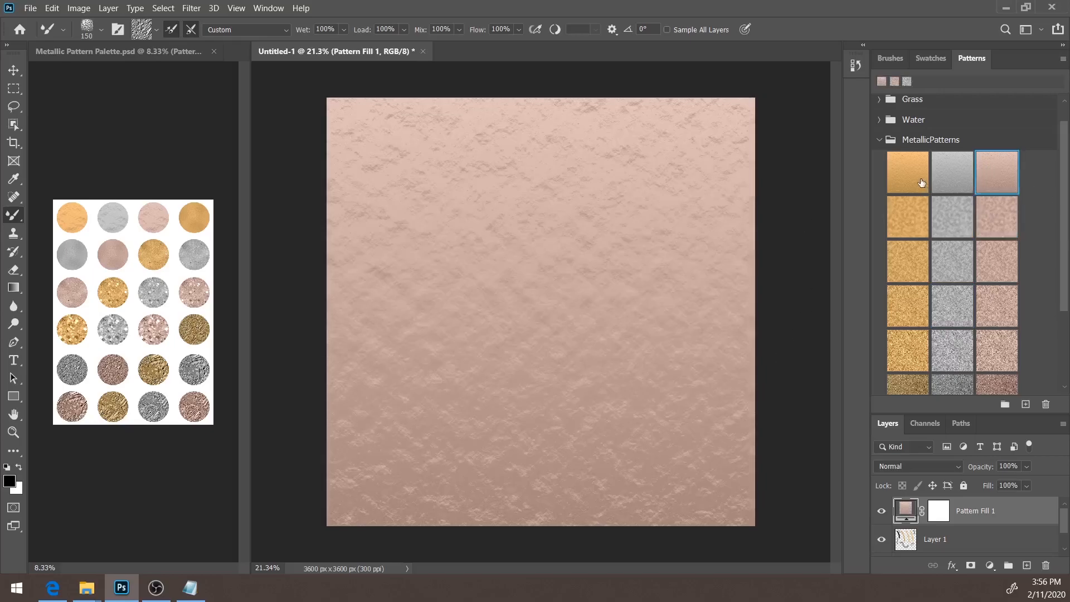
click(922, 183)
click(991, 310)
click(944, 356)
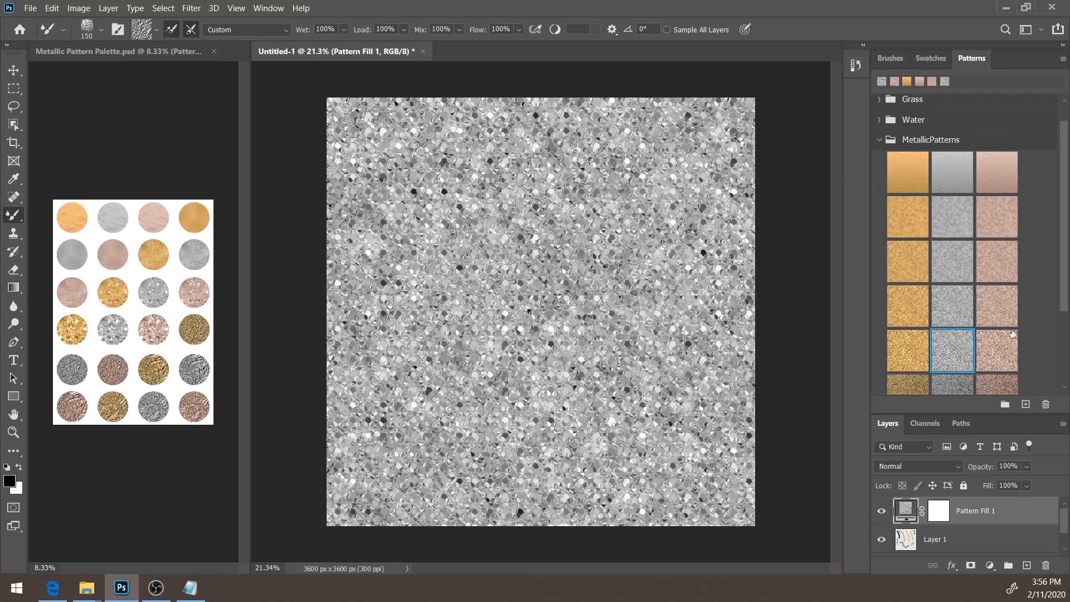
- Enlarge the layer list and clip the Pattern Fill 1 layer to the painted strokes on Layer 1 with a clipping mask
drag(1021, 413, 1022, 209)
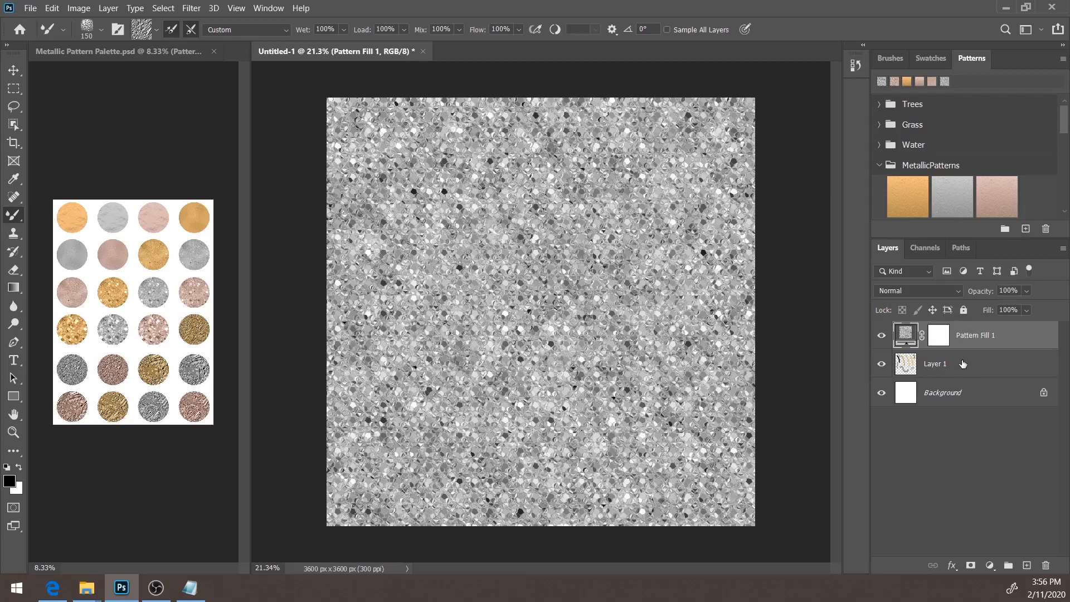
click(881, 335)
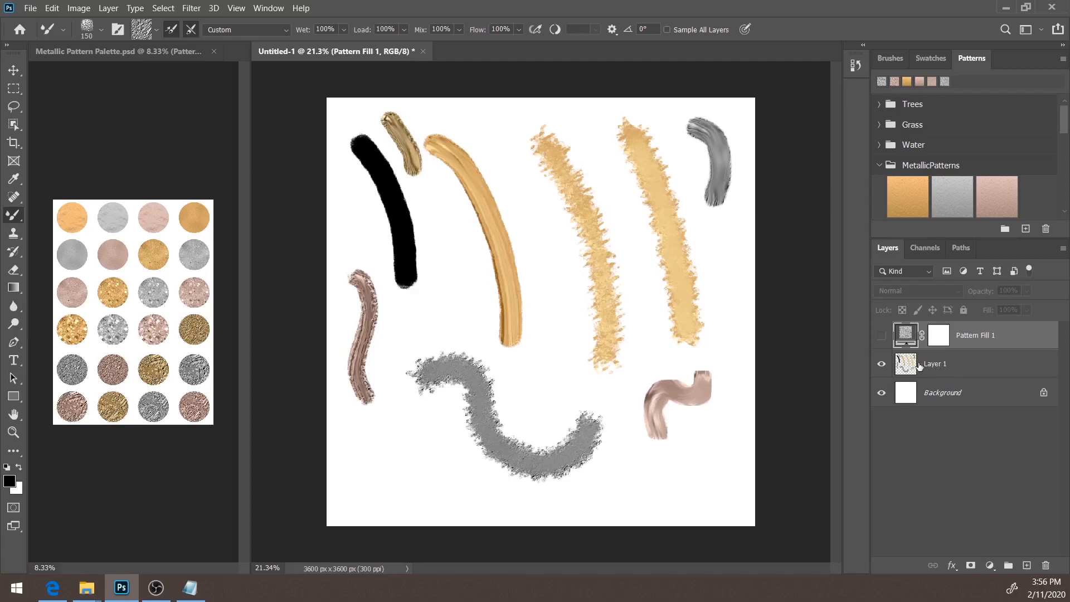
click(881, 336)
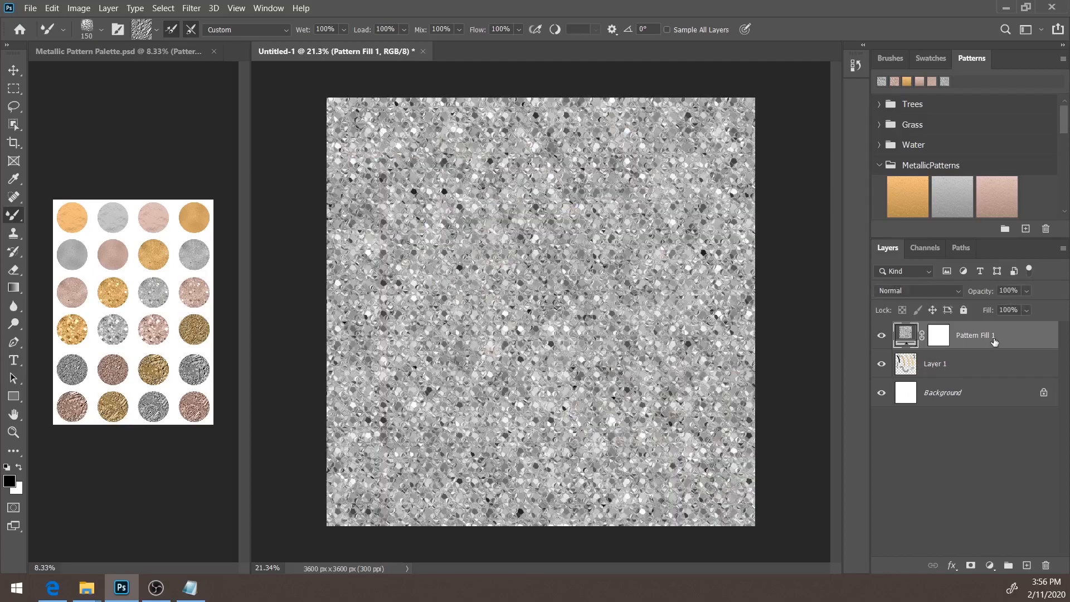
right_click(973, 338)
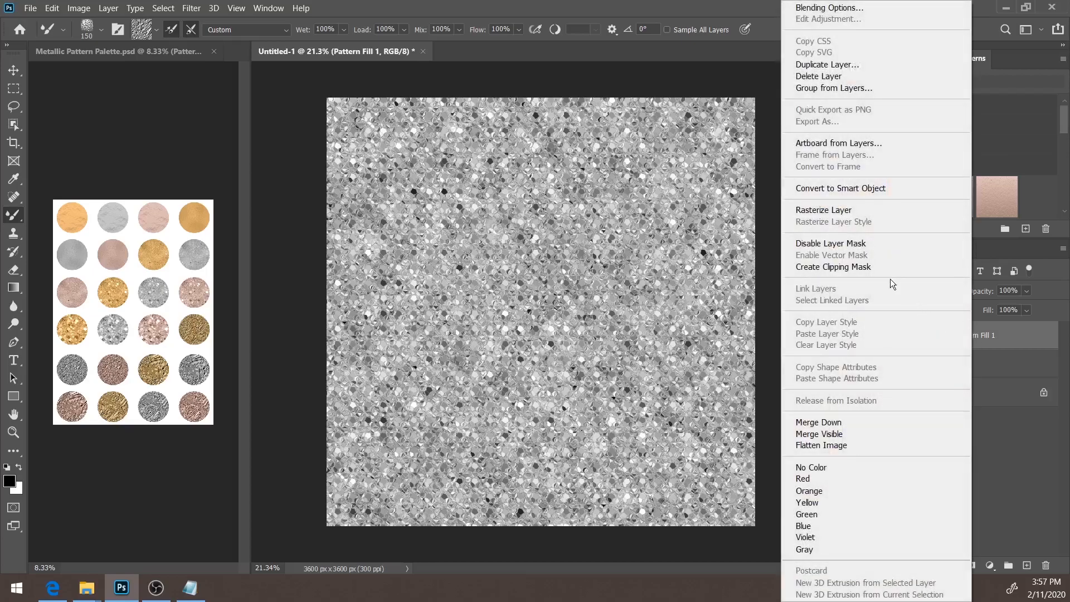
click(878, 266)
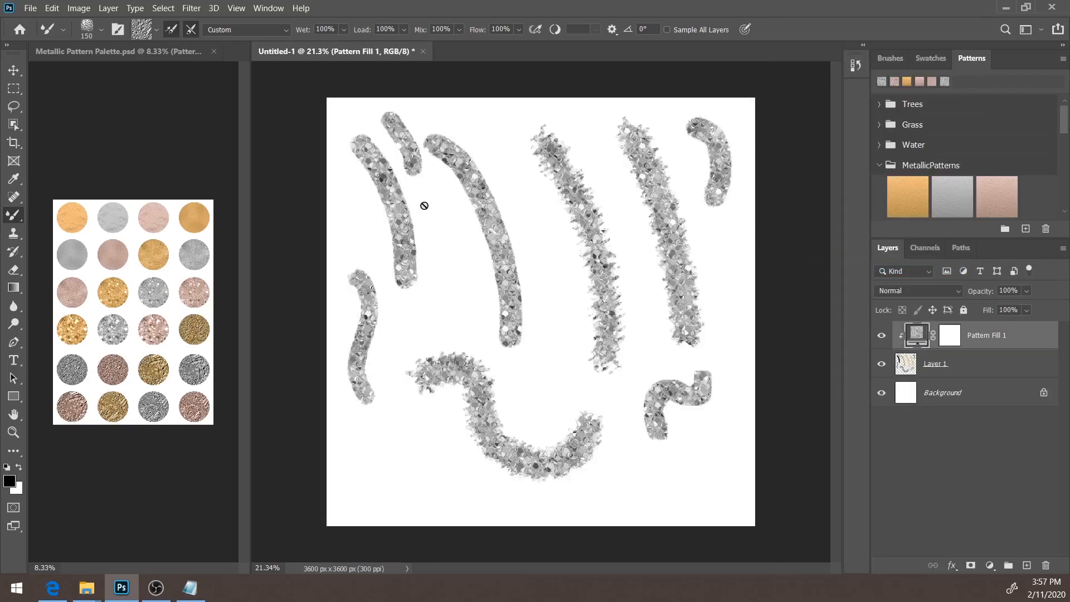
- Toggle the visibility of Layer 1 off and on to check how it carries the clipped pattern
click(968, 365)
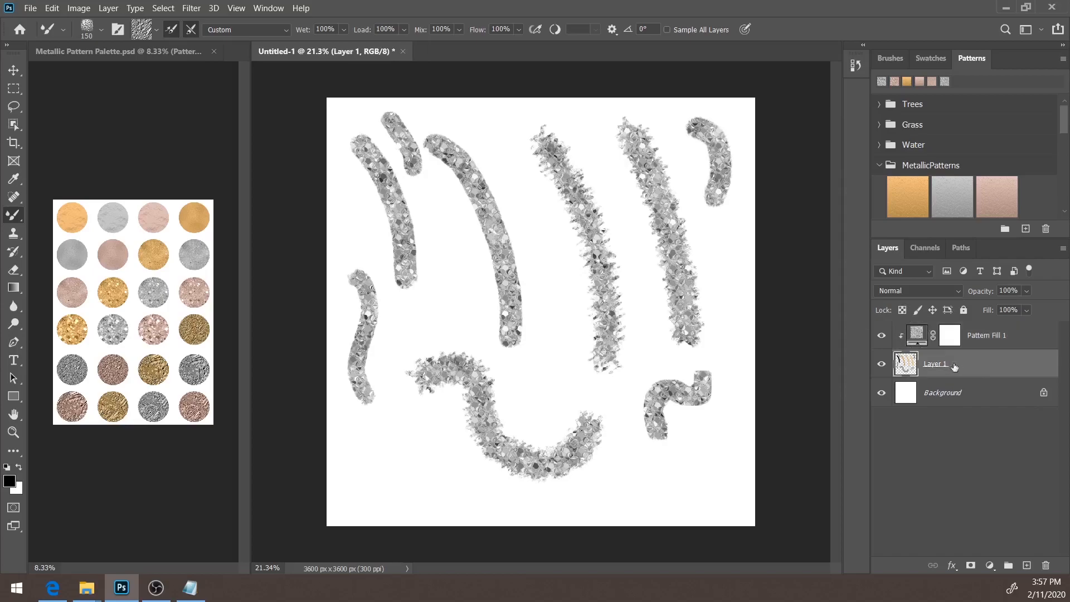
click(881, 363)
click(882, 364)
- Switch the clipped Pattern Fill 1 through rose gold, gold and silver MetallicPatterns swatches, ending with the rose gold one in the third row
click(914, 329)
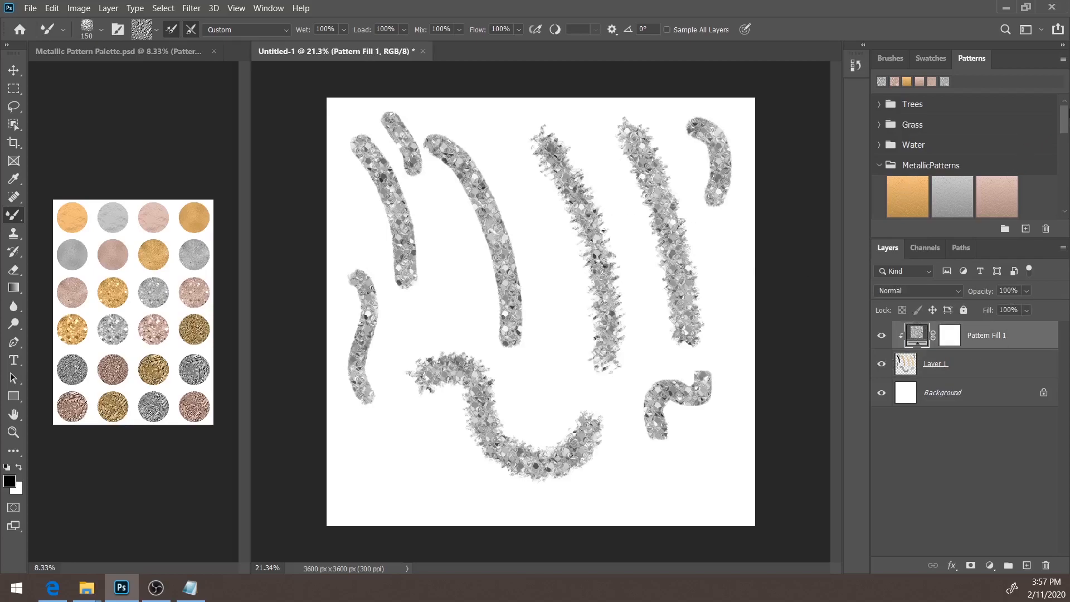
drag(1065, 116, 1064, 134)
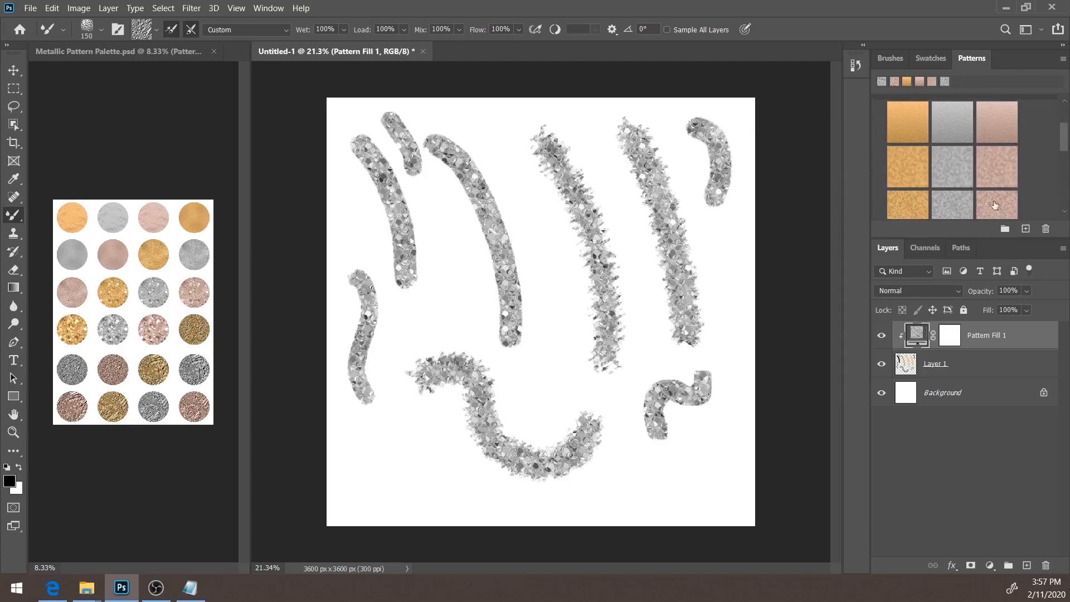
click(992, 172)
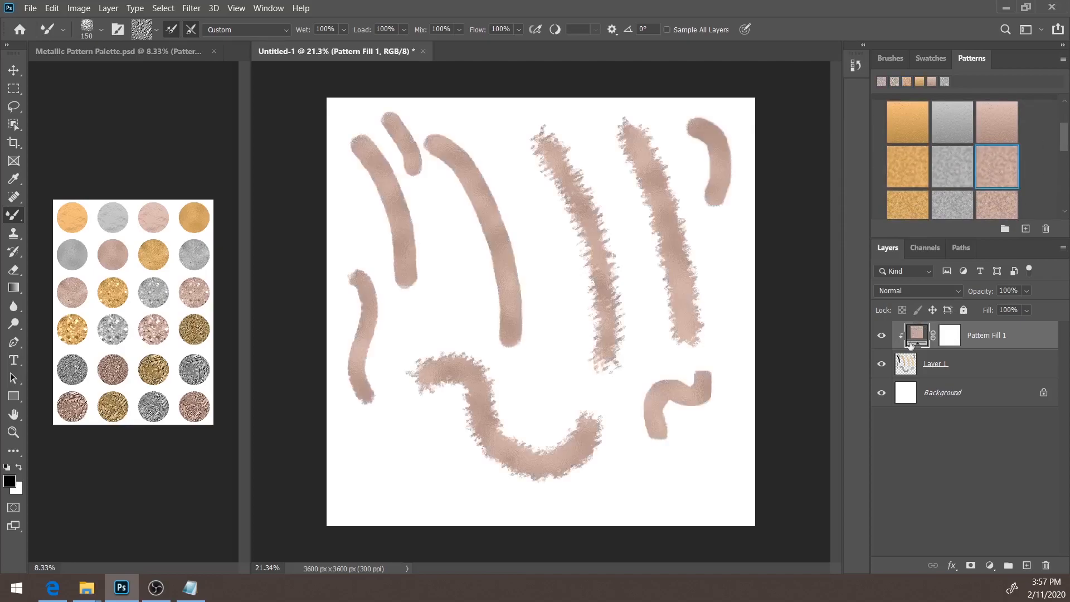
click(912, 207)
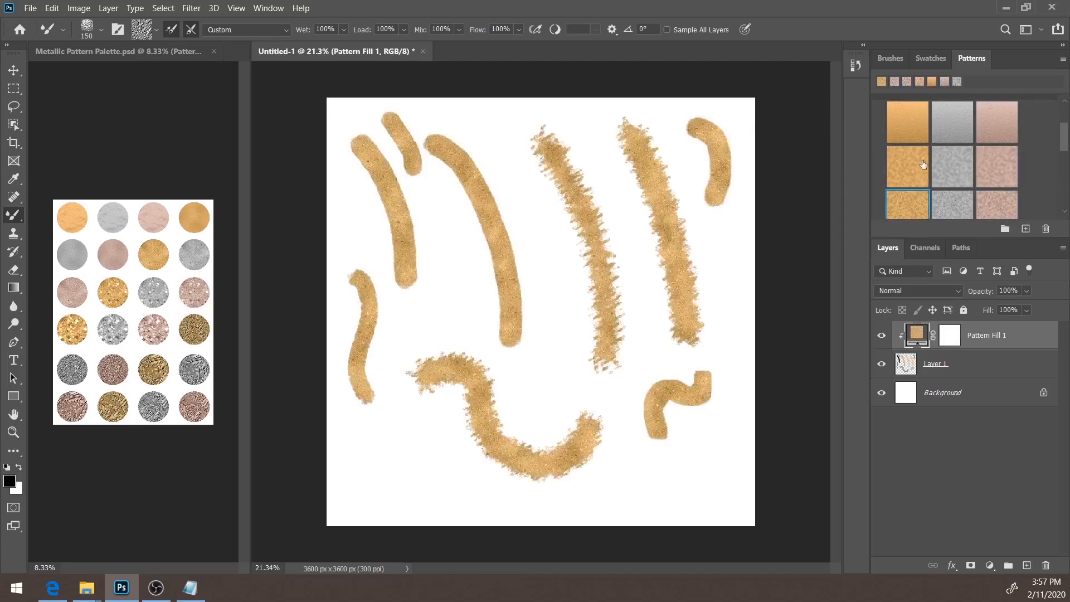
click(914, 124)
click(951, 114)
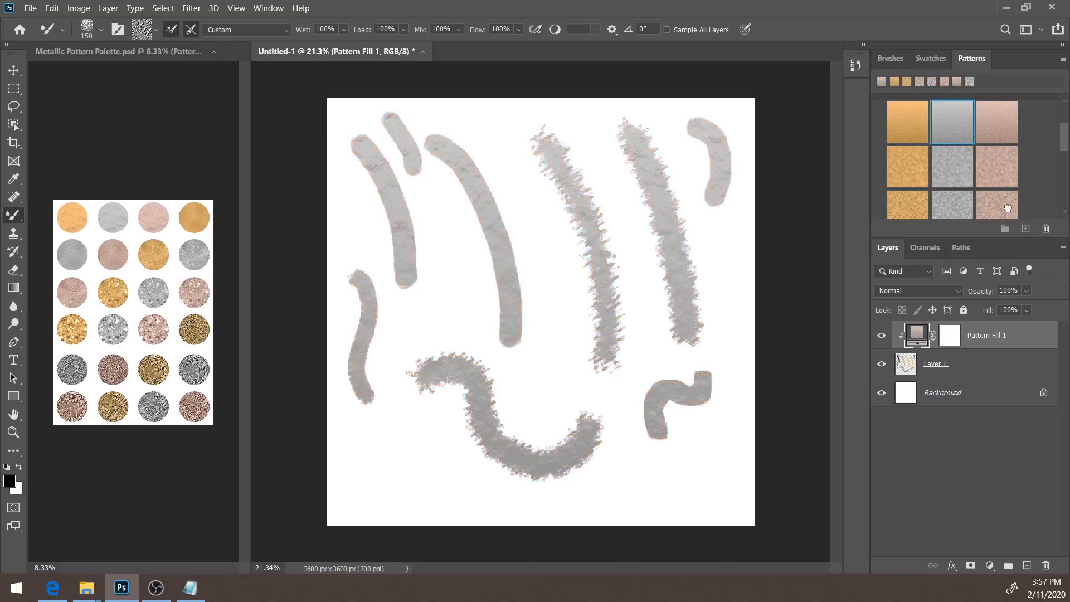
click(1007, 209)
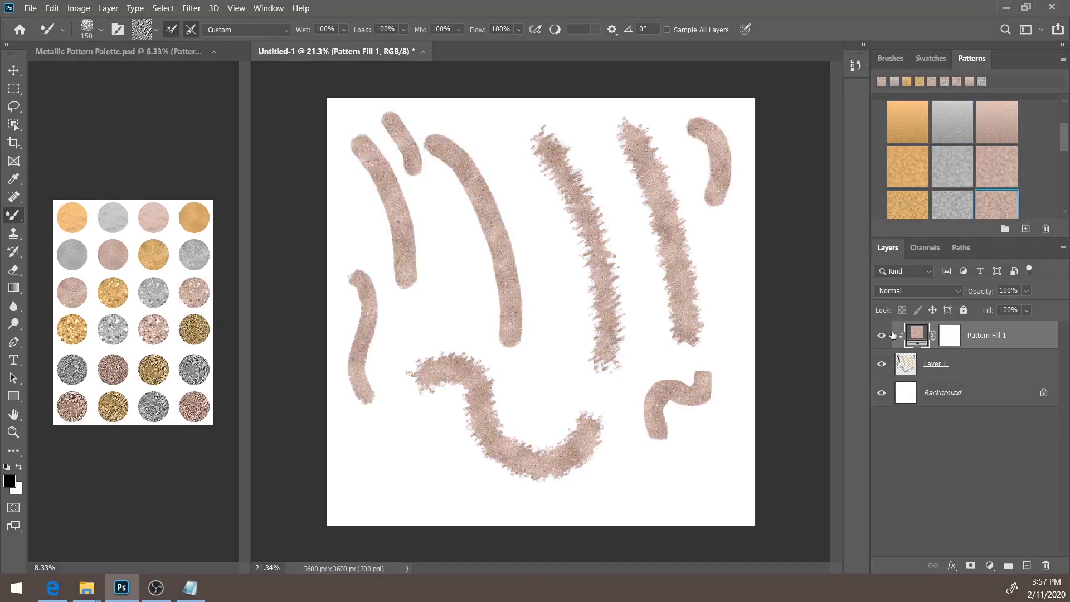